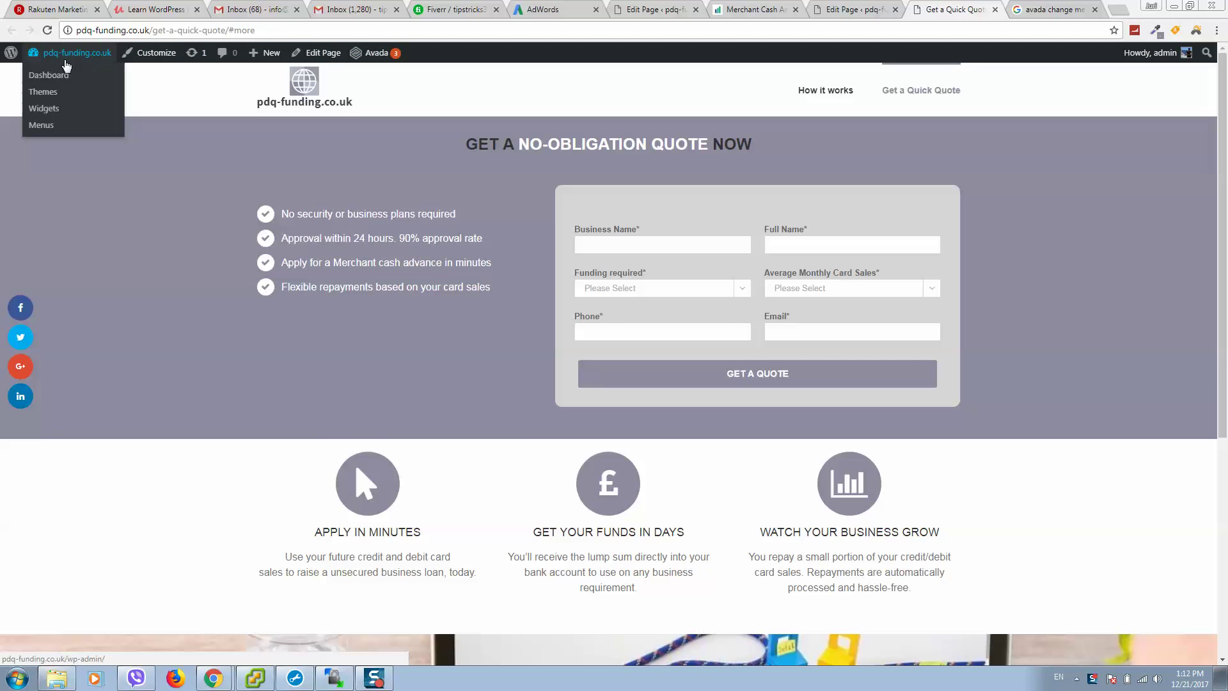
In Menus, expand the Get a Quick Quote item and show its Avada Menu Options
{"action": "left_click", "coordinate": [48, 128]}
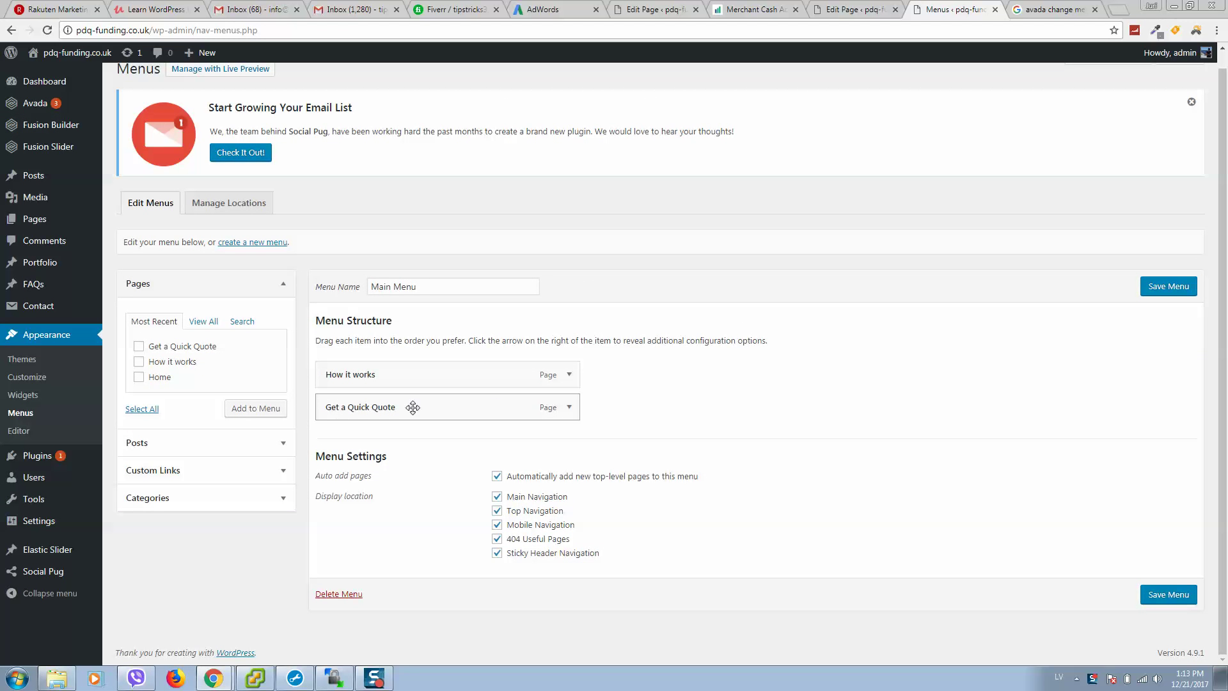
{"action": "left_click", "coordinate": [569, 407]}
{"action": "scroll", "coordinate": [383, 432], "scroll_direction": "down", "scroll_amount": 2}
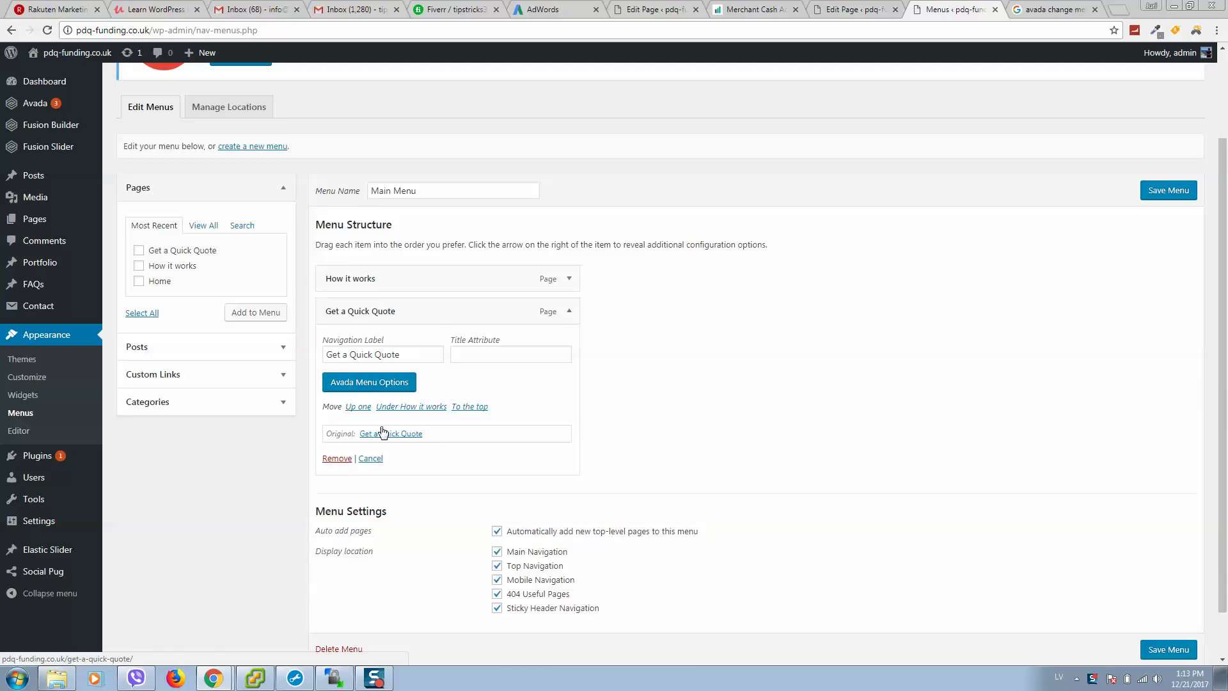
{"action": "scroll", "coordinate": [383, 432], "scroll_direction": "down", "scroll_amount": 2}
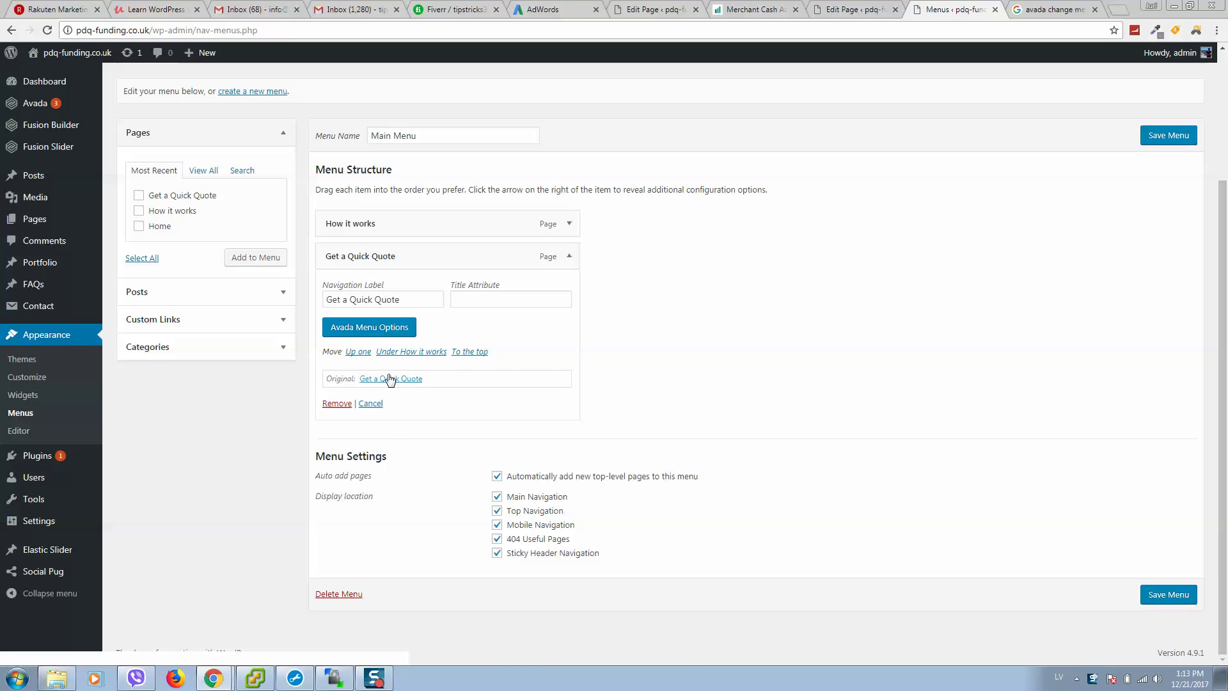
{"action": "left_click", "coordinate": [394, 330]}
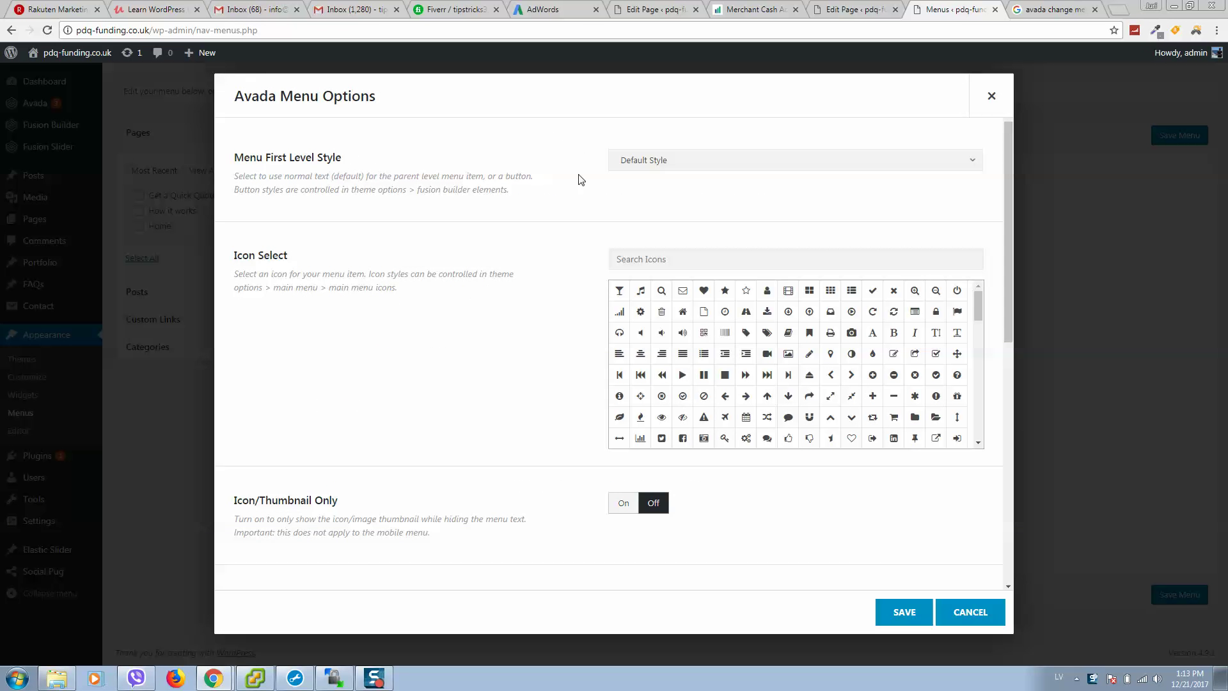
Set the item's Menu First Level Style to Button Medium
{"action": "scroll", "coordinate": [575, 211], "scroll_direction": "down", "scroll_amount": 10}
{"action": "scroll", "coordinate": [544, 307], "scroll_direction": "down", "scroll_amount": 1}
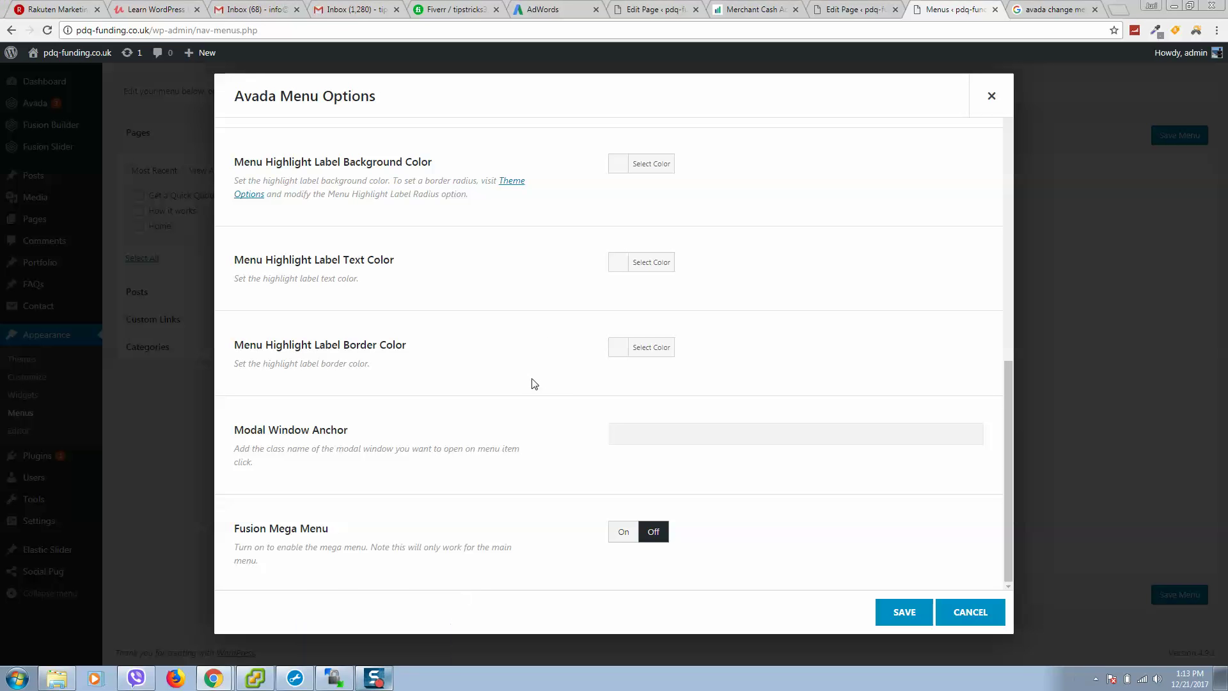
{"action": "scroll", "coordinate": [532, 384], "scroll_direction": "up", "scroll_amount": 4}
{"action": "scroll", "coordinate": [537, 387], "scroll_direction": "up", "scroll_amount": 5}
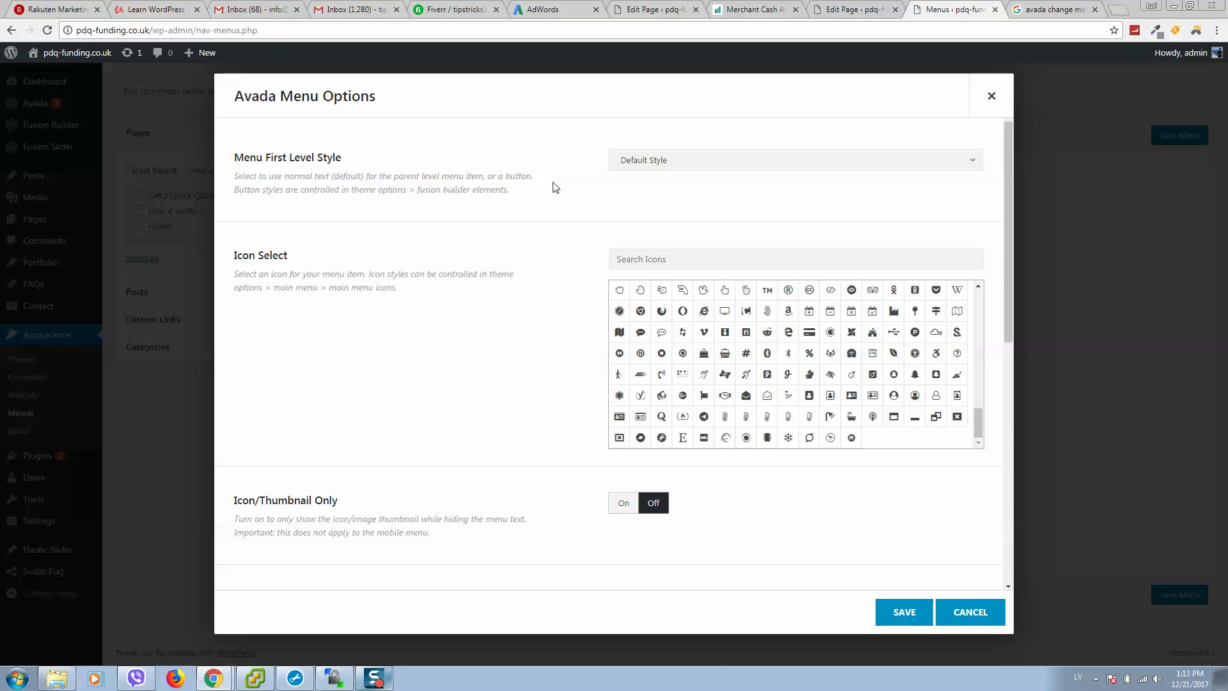
{"action": "left_click", "coordinate": [678, 160]}
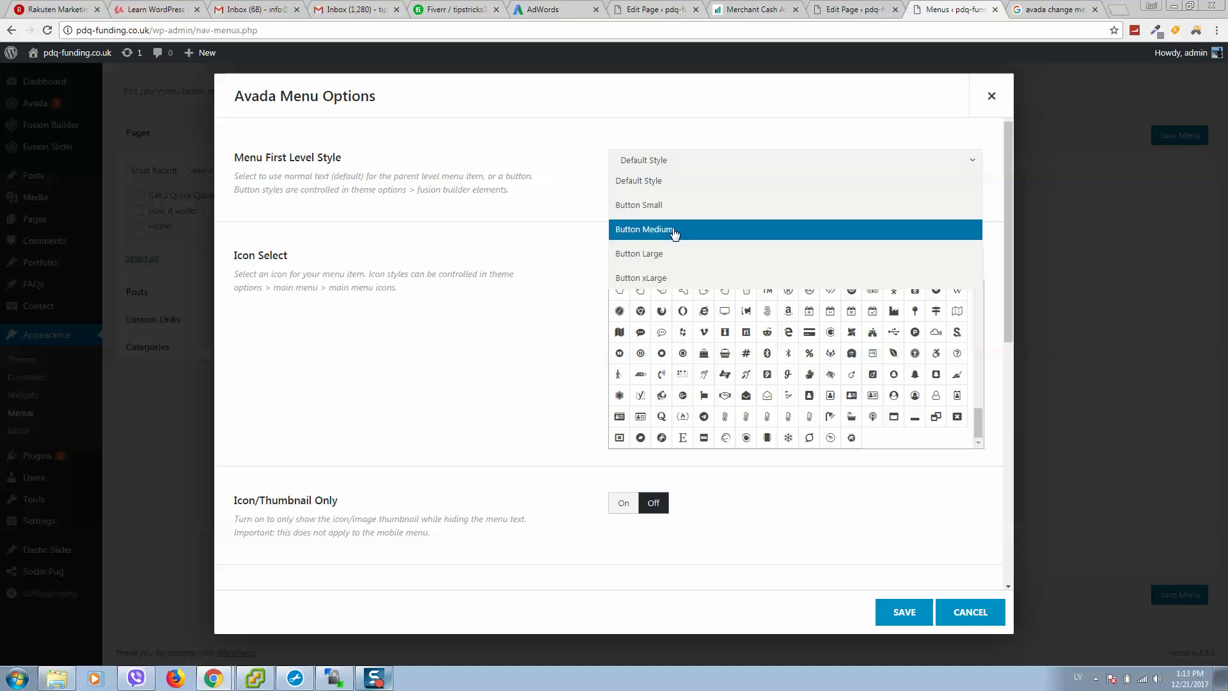
{"action": "left_click", "coordinate": [674, 231]}
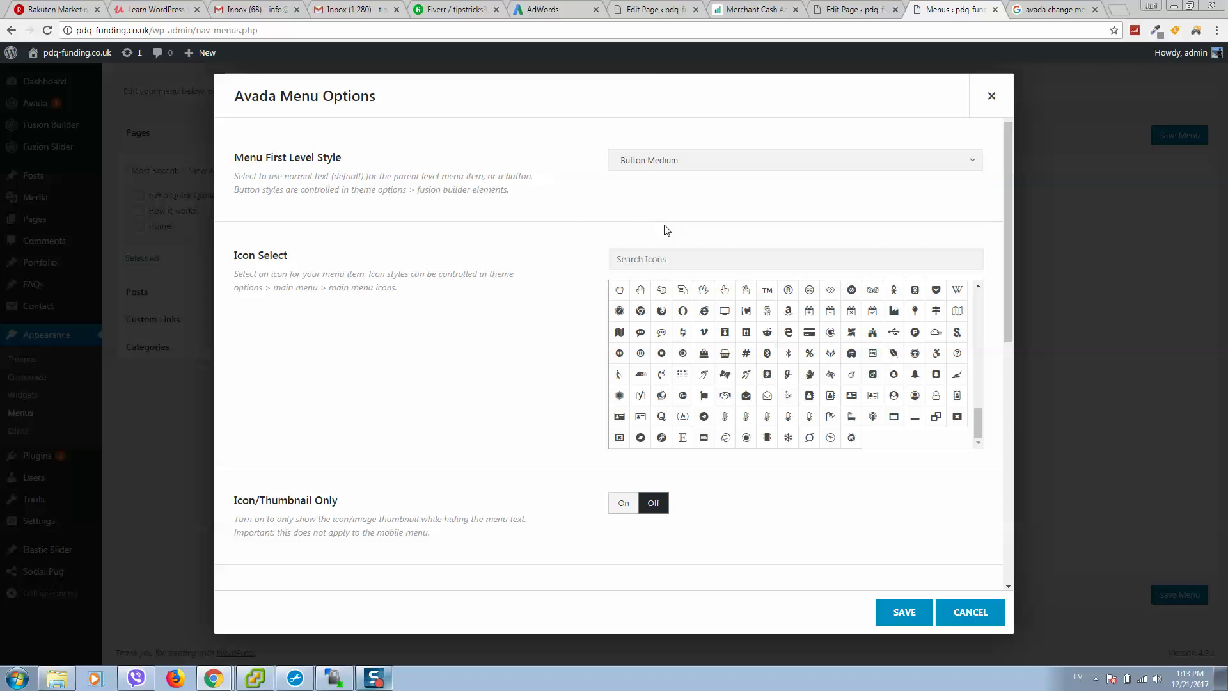
Assign an icon to the menu item and save its Avada options
{"action": "left_click", "coordinate": [705, 318]}
{"action": "scroll", "coordinate": [571, 340], "scroll_direction": "down", "scroll_amount": 3}
{"action": "scroll", "coordinate": [577, 340], "scroll_direction": "down", "scroll_amount": 1}
{"action": "scroll", "coordinate": [556, 329], "scroll_direction": "down", "scroll_amount": 3}
{"action": "scroll", "coordinate": [555, 327], "scroll_direction": "down", "scroll_amount": 1}
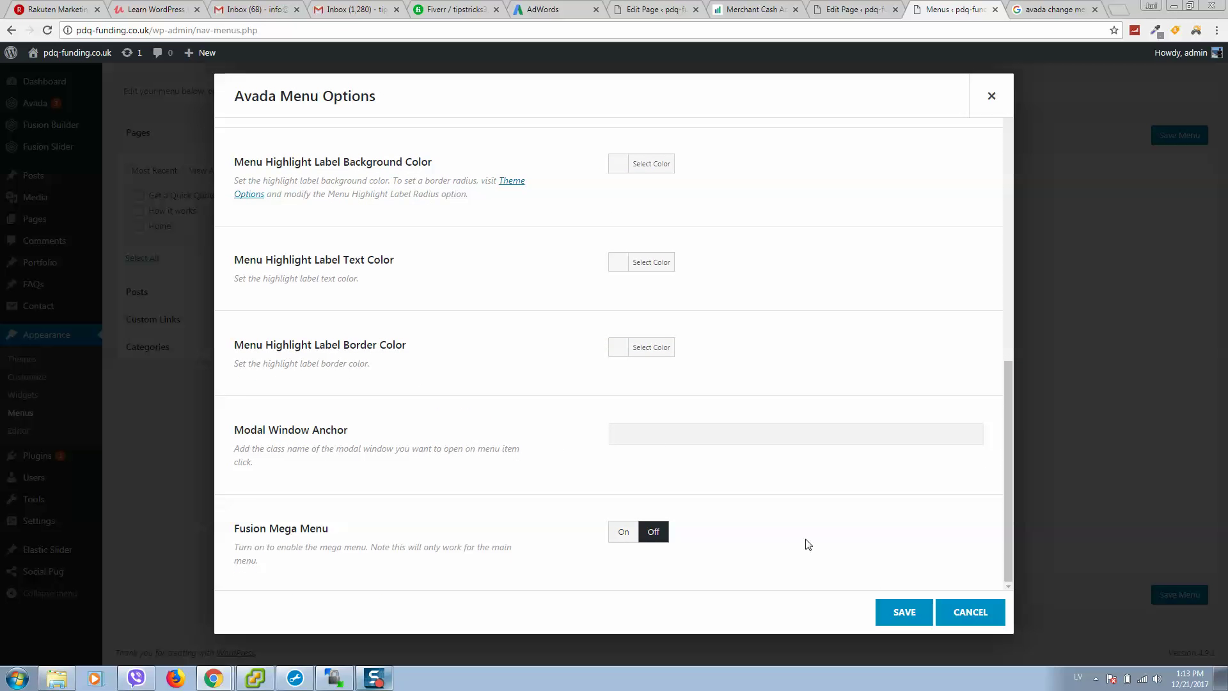
{"action": "left_click", "coordinate": [899, 615]}
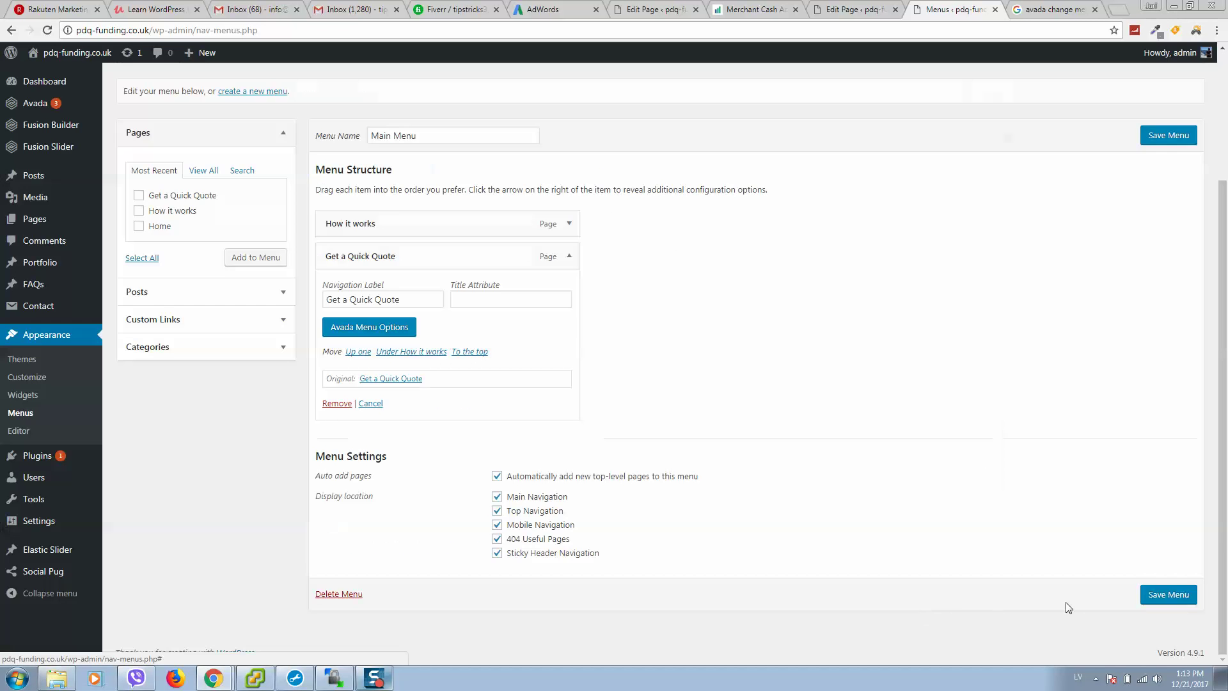
Save the Main Menu and open the live site in a new tab
{"action": "left_click", "coordinate": [1171, 597]}
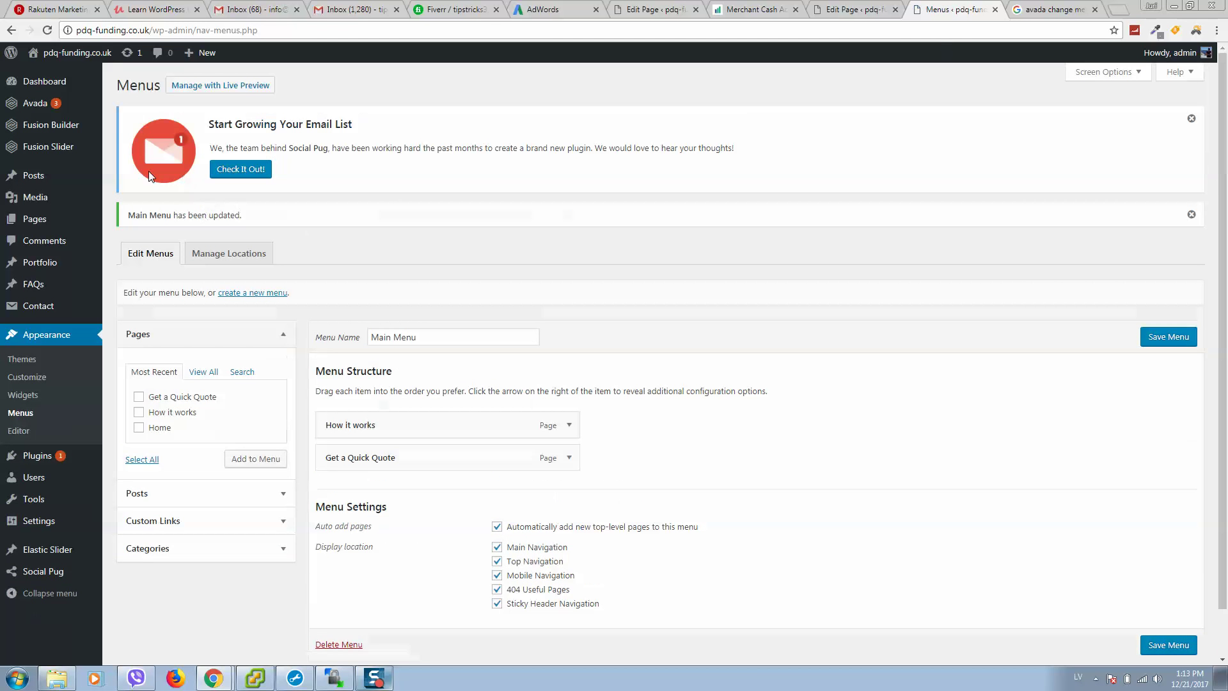
{"action": "right_click", "coordinate": [53, 82]}
{"action": "left_click", "coordinate": [96, 90]}
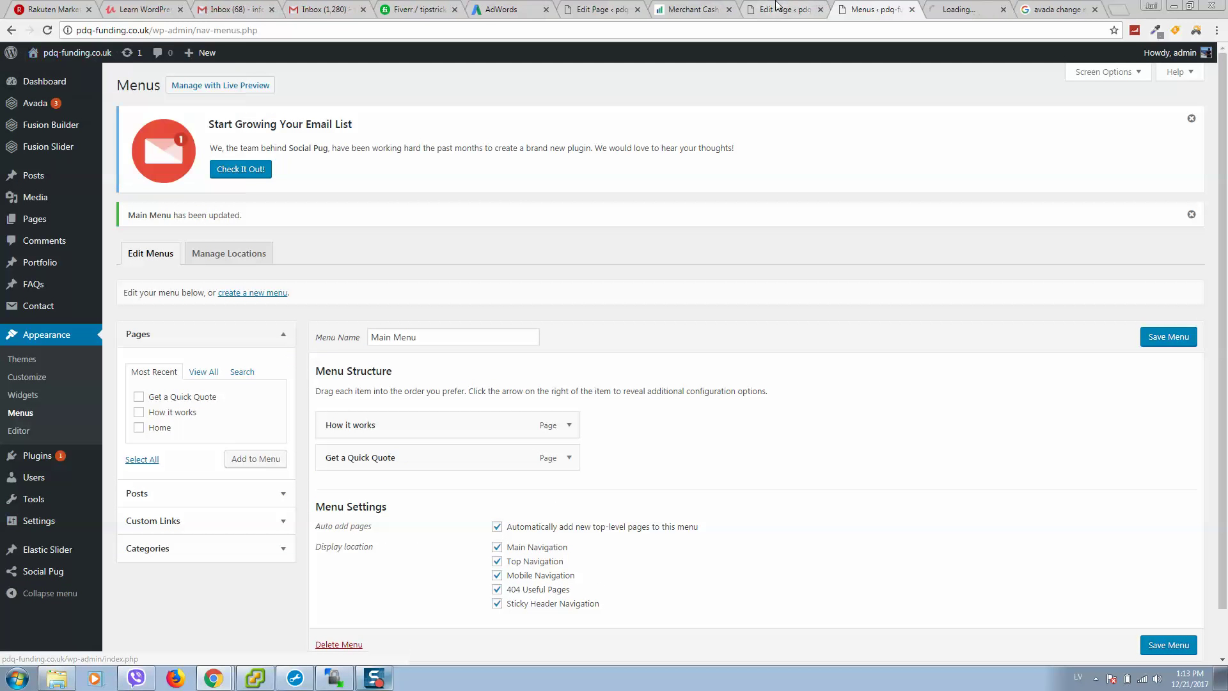
Switch to the live site tab and scroll through the home page
{"action": "left_click", "coordinate": [963, 10]}
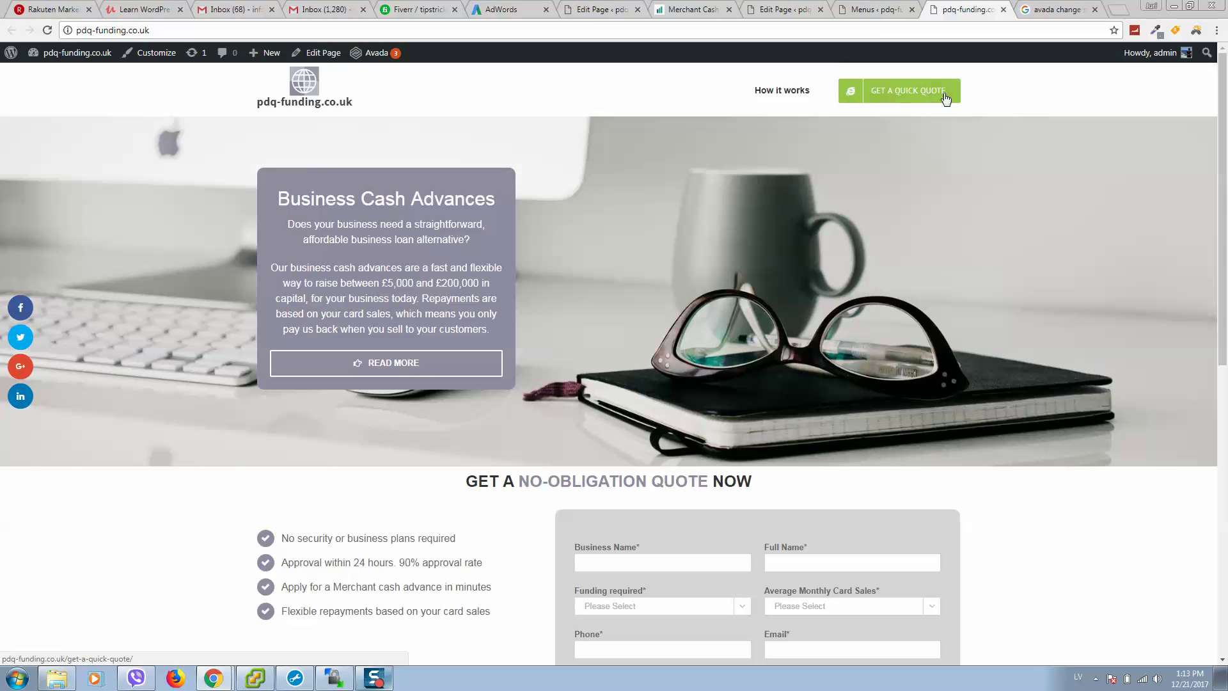
{"action": "scroll", "coordinate": [851, 95], "scroll_direction": "down", "scroll_amount": 10}
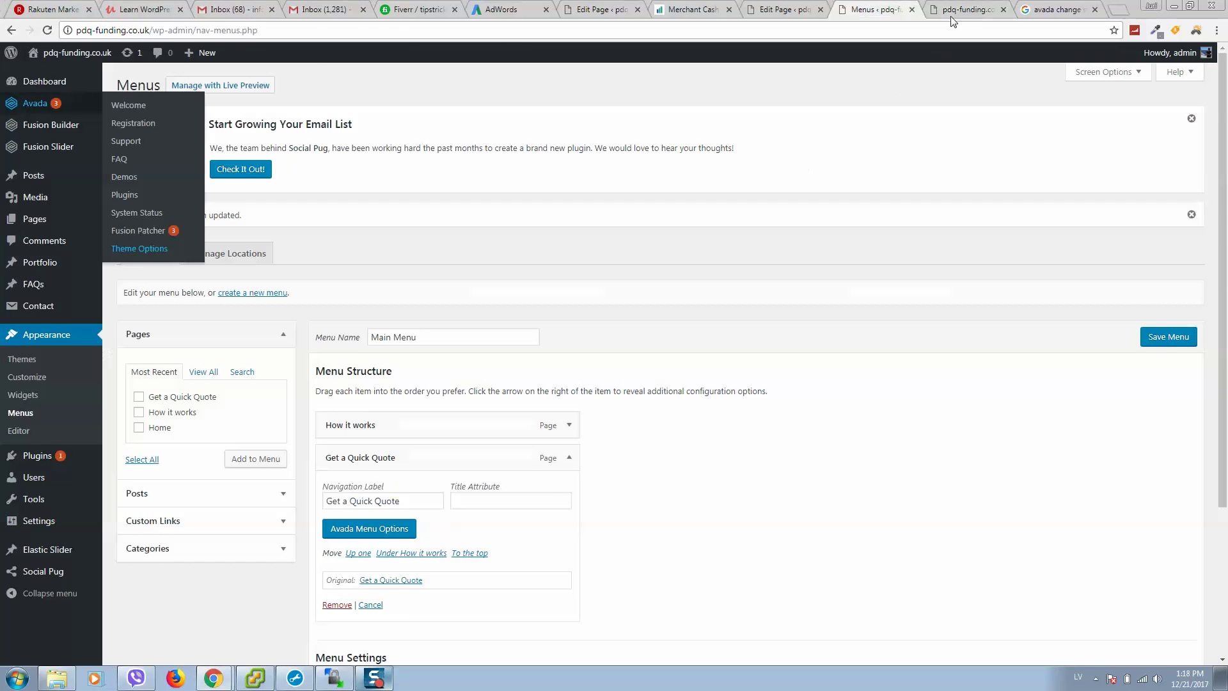
{"action": "left_click", "coordinate": [952, 19]}
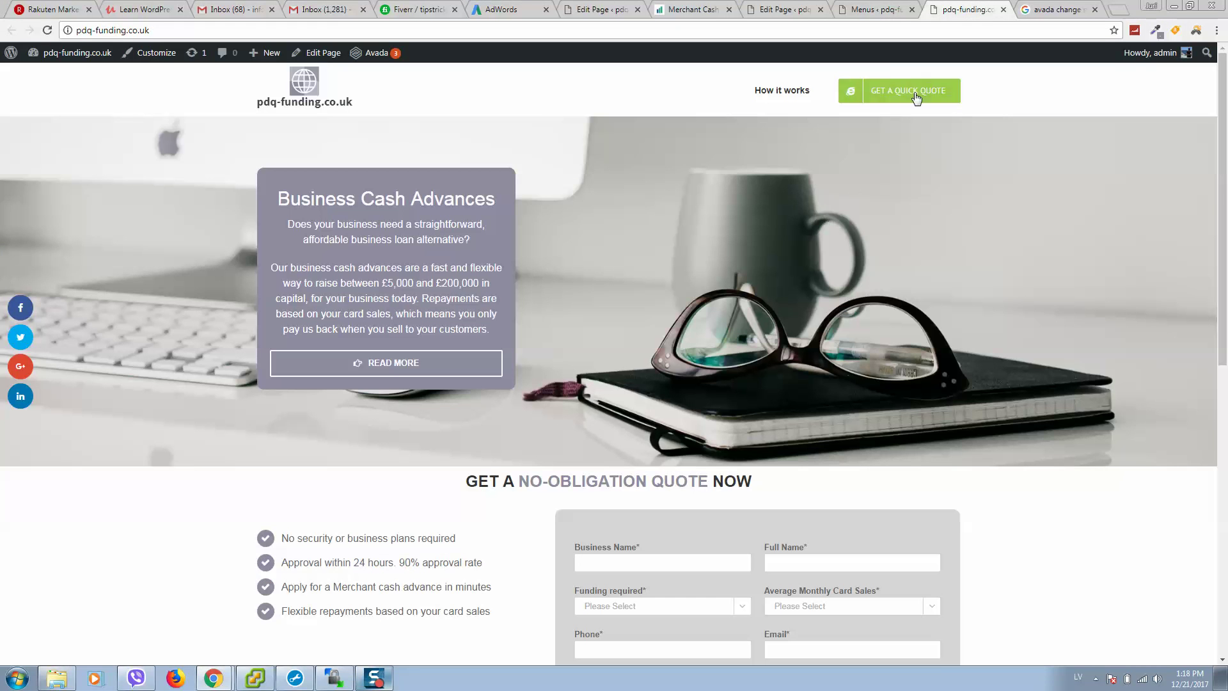
{"action": "scroll", "coordinate": [903, 123], "scroll_direction": "down", "scroll_amount": 3}
{"action": "scroll", "coordinate": [863, 109], "scroll_direction": "down", "scroll_amount": 2}
{"action": "scroll", "coordinate": [870, 95], "scroll_direction": "down", "scroll_amount": 3}
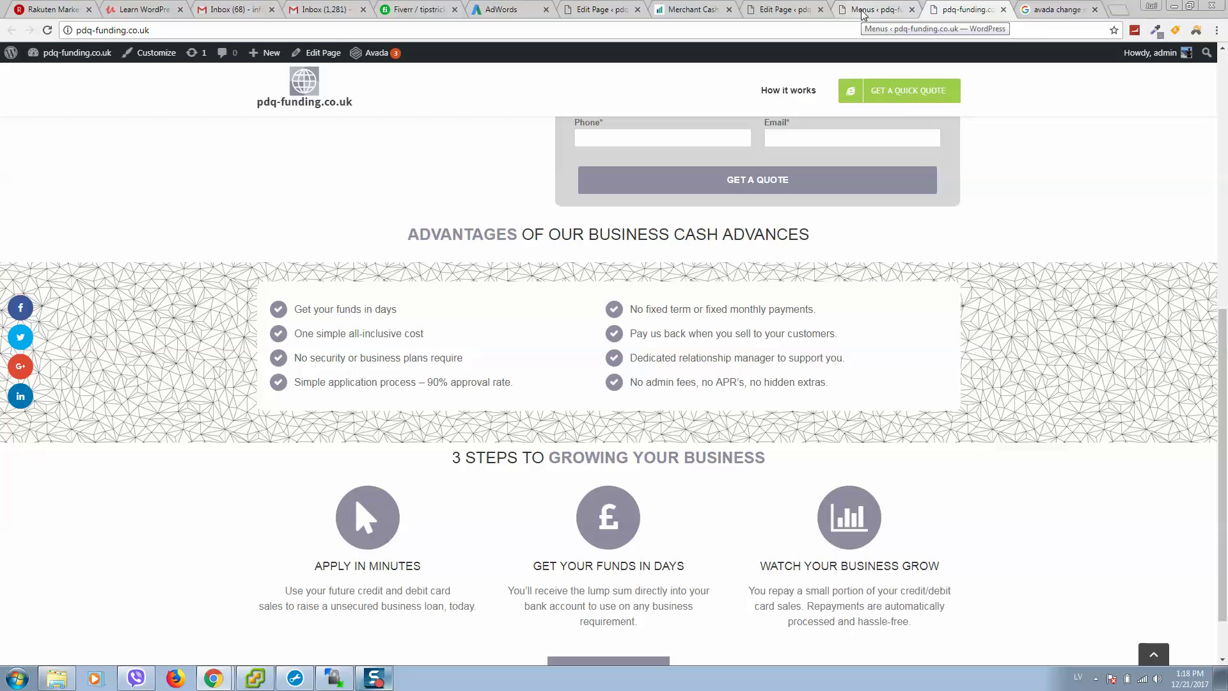
Inspect the GET A QUICK QUOTE header button in DevTools
{"action": "right_click", "coordinate": [880, 93]}
{"action": "key", "text": "Escape"}
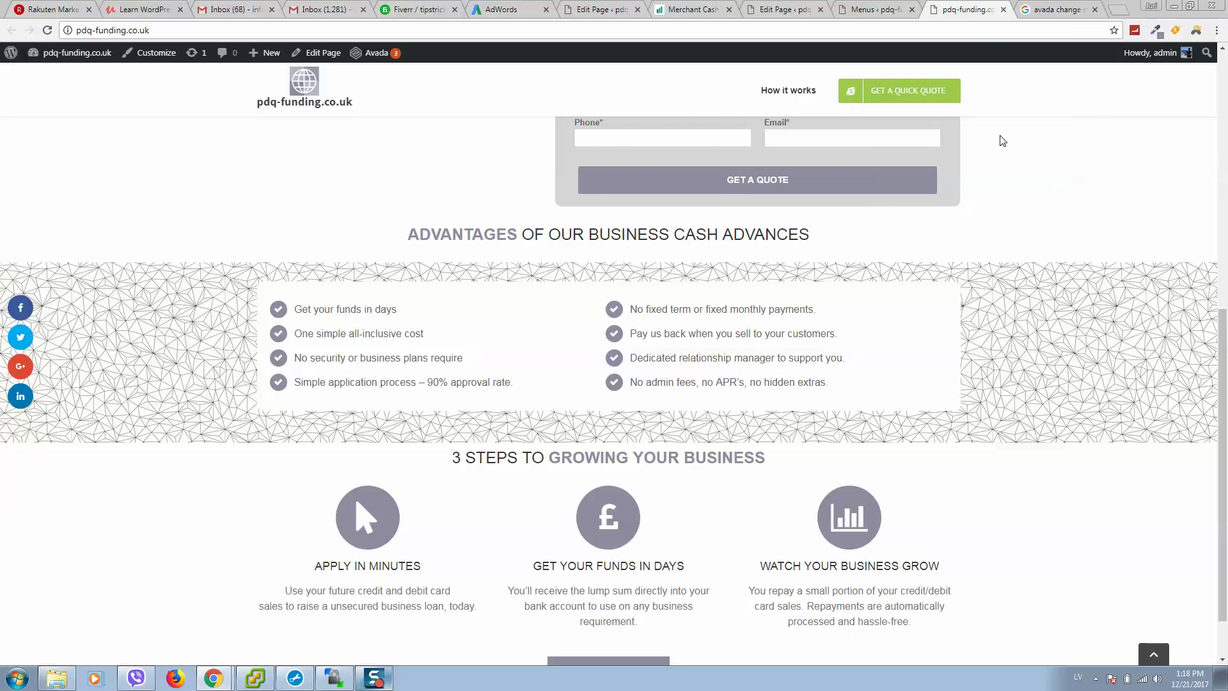
{"action": "left_click", "coordinate": [931, 90]}
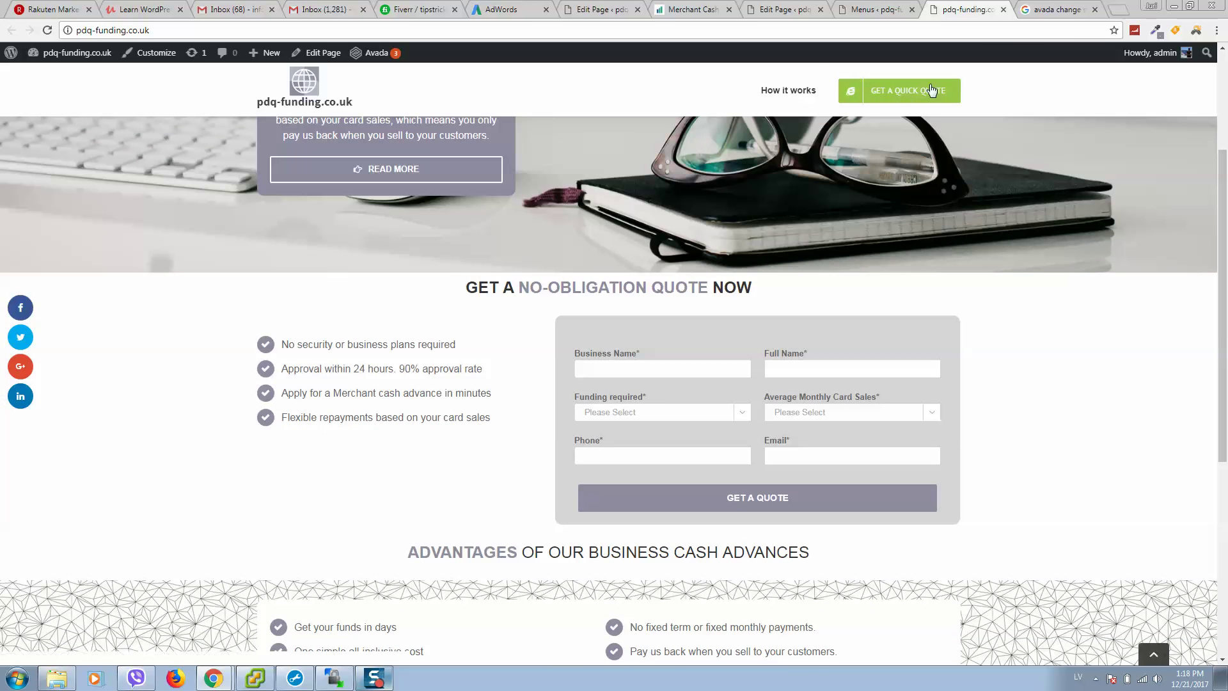
{"action": "right_click", "coordinate": [872, 98]}
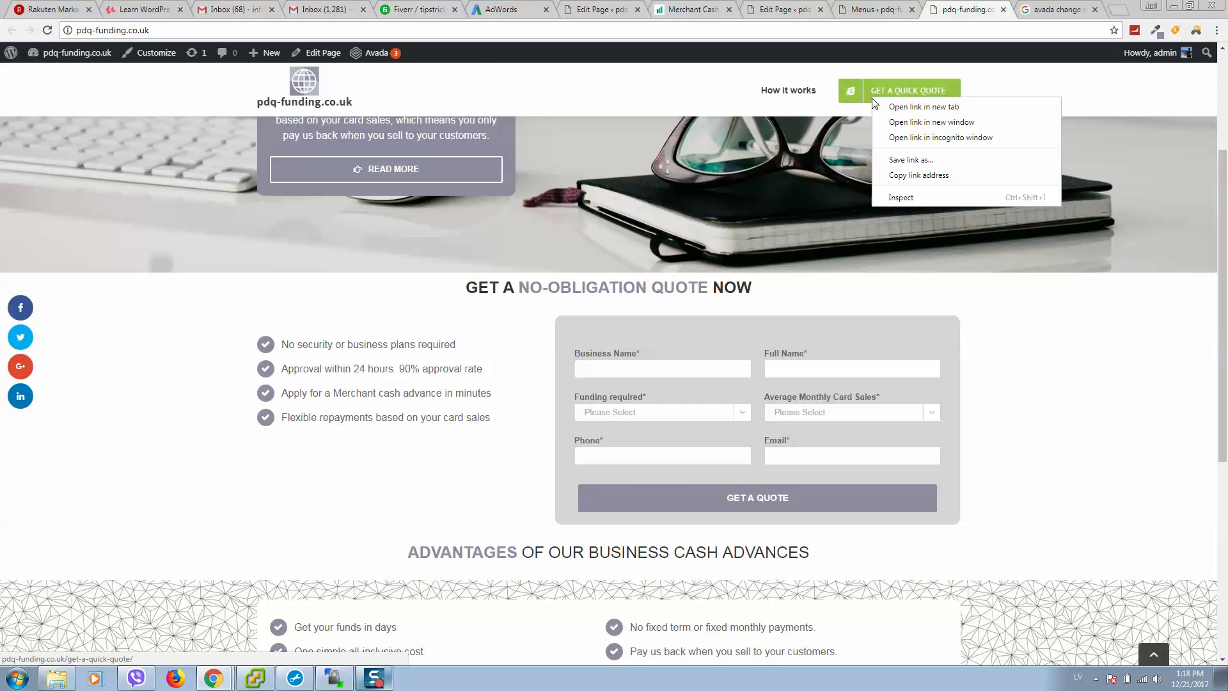
{"action": "left_click", "coordinate": [915, 197]}
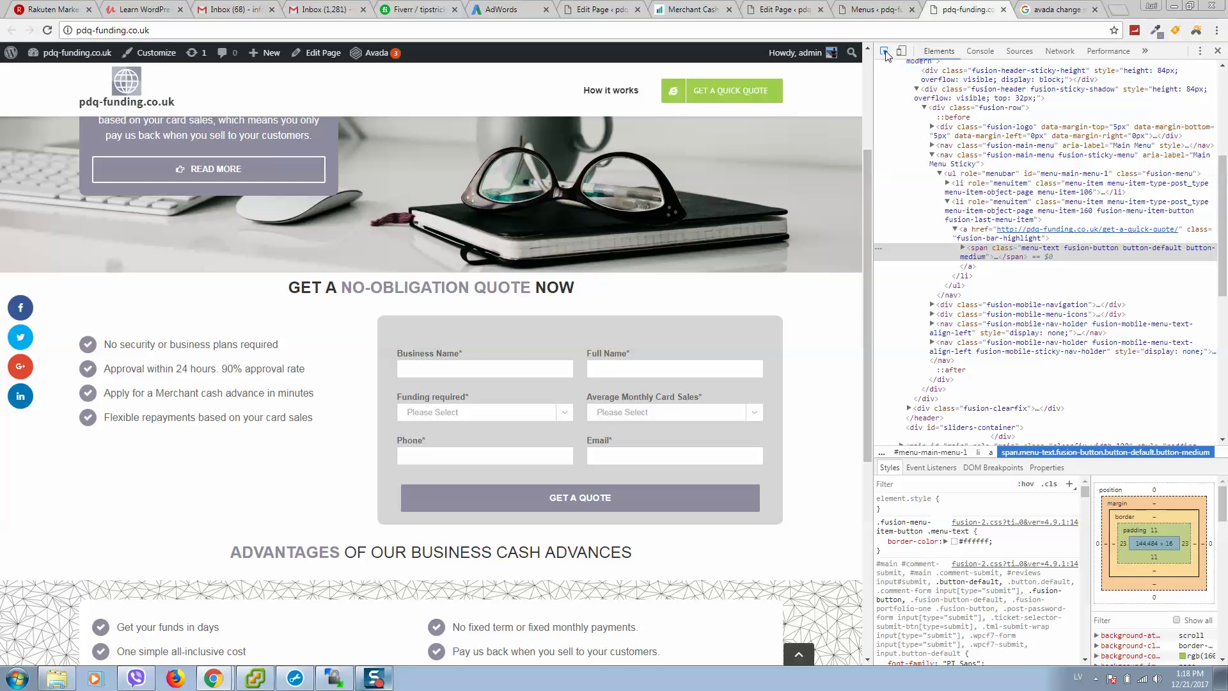
Select the button's text element and try editing its .button-medium style selector
{"action": "left_click", "coordinate": [886, 55]}
{"action": "left_click", "coordinate": [762, 92]}
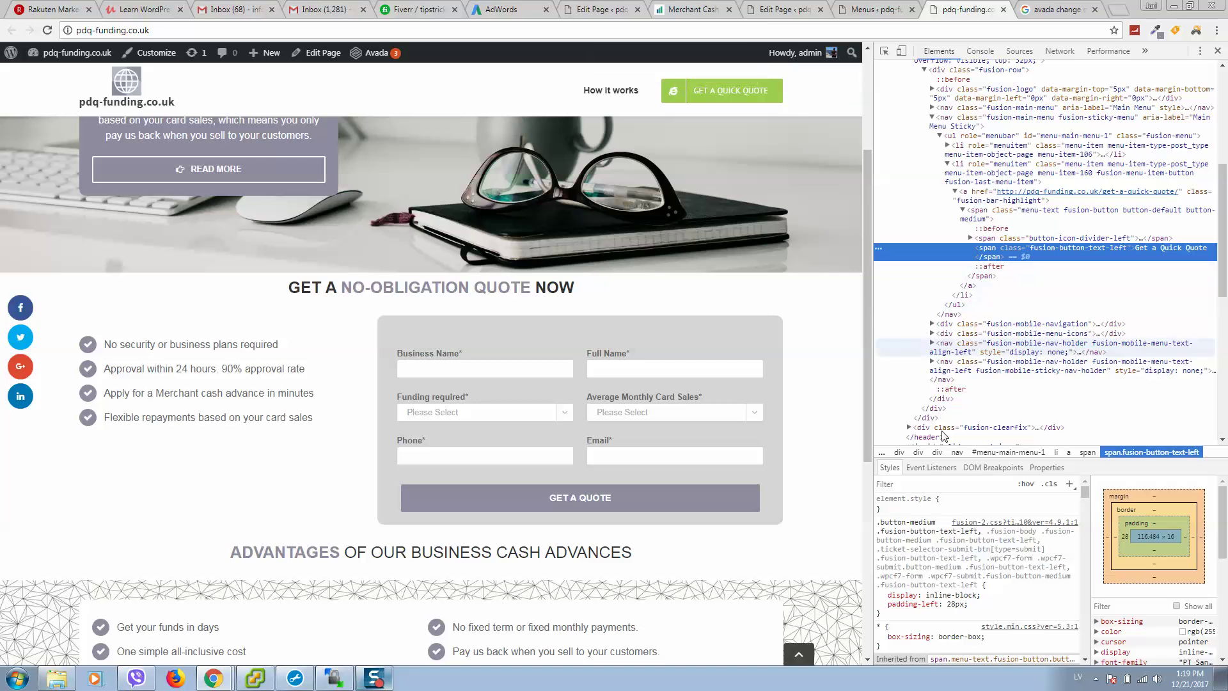
{"action": "mouse_move", "coordinate": [918, 527]}
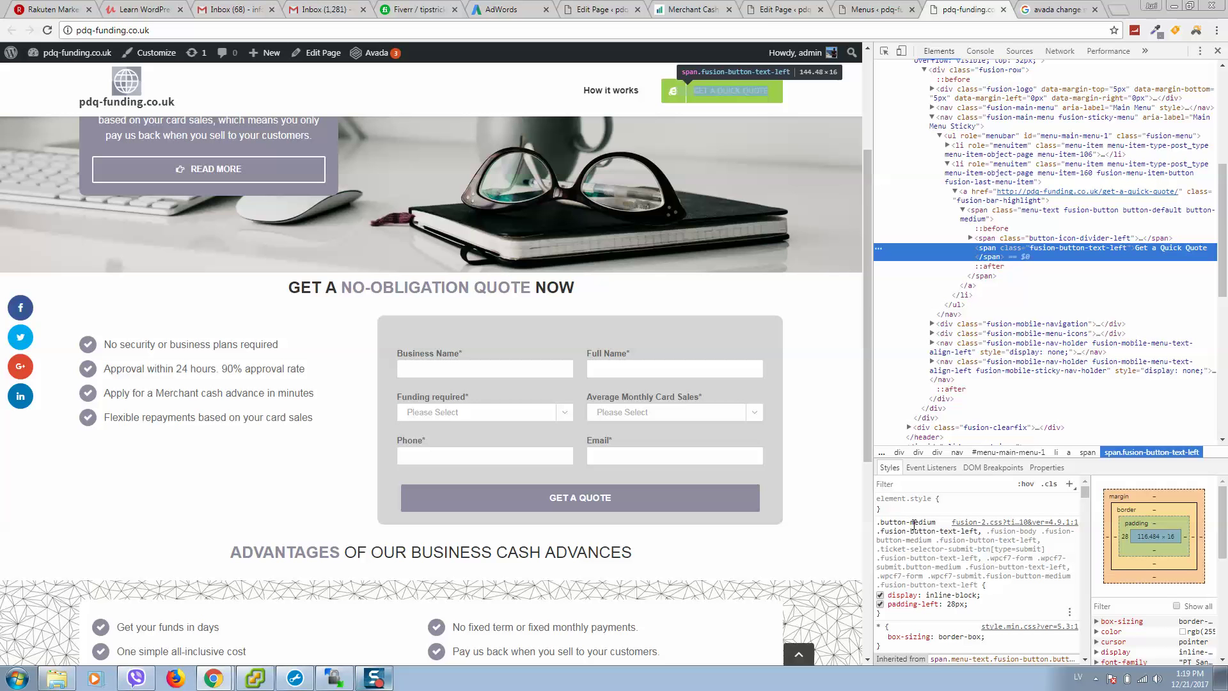
{"action": "left_click", "coordinate": [914, 524]}
{"action": "left_click", "coordinate": [914, 523]}
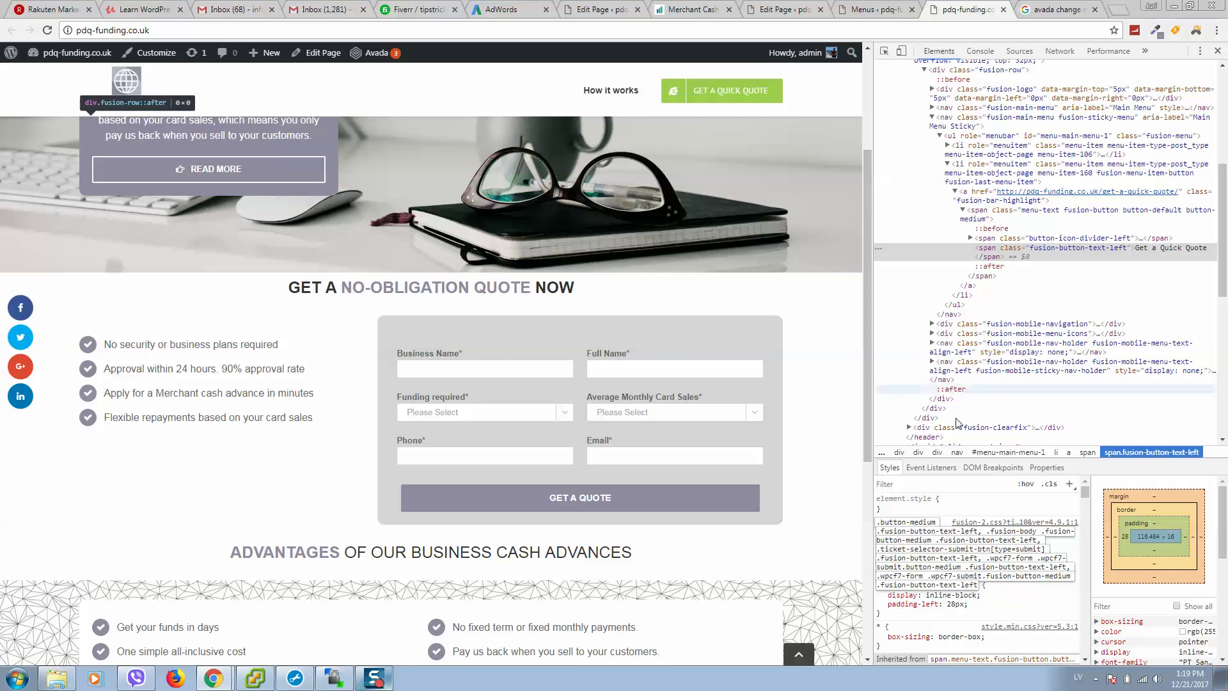
{"action": "left_click", "coordinate": [768, 103]}
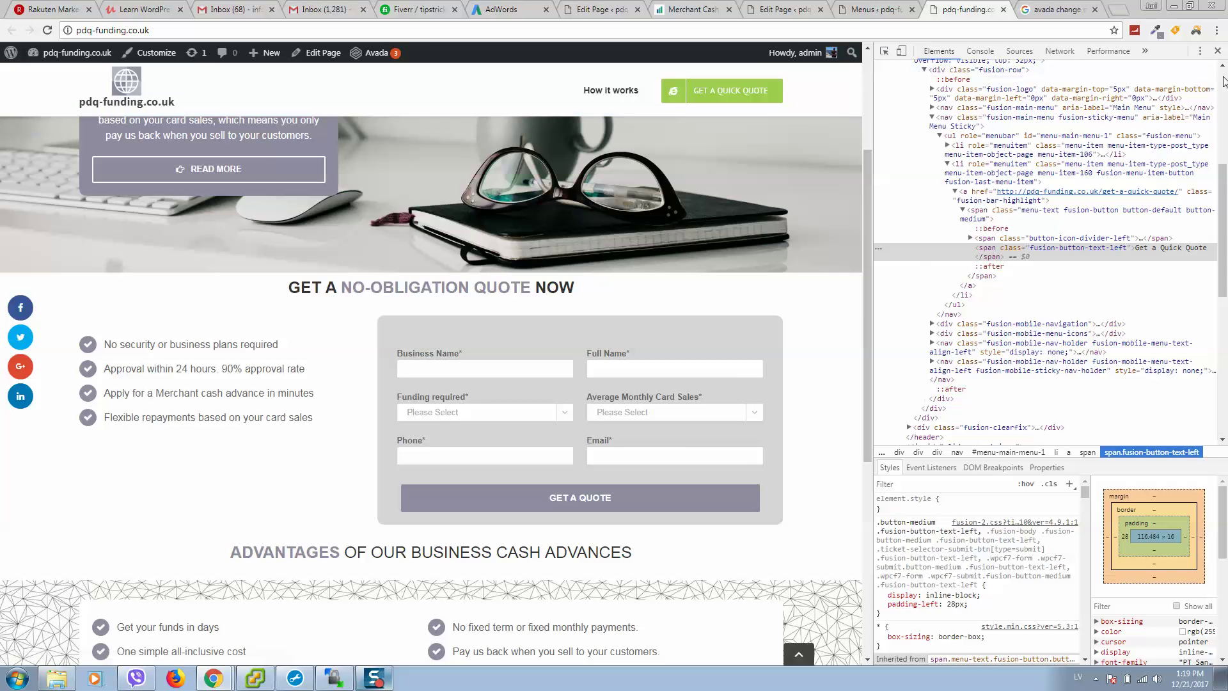
{"action": "left_click", "coordinate": [1217, 51]}
Re-inspect the button text and copy its .button-medium rule selector
{"action": "right_click", "coordinate": [923, 95]}
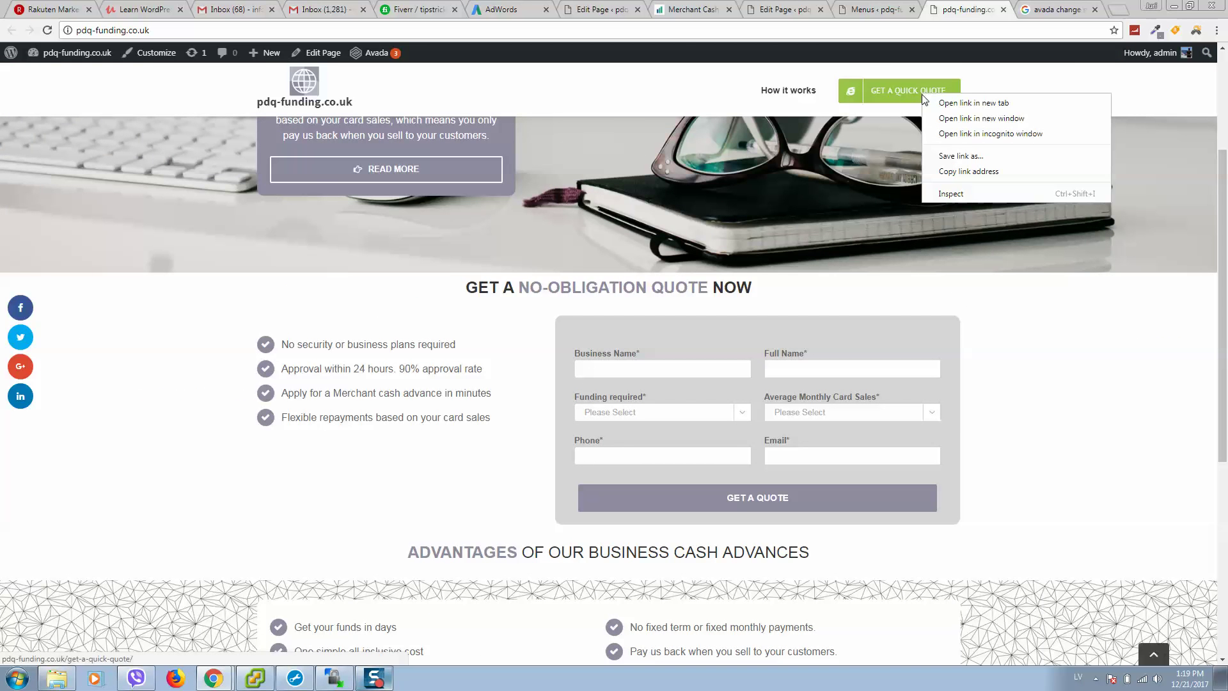
{"action": "left_click", "coordinate": [960, 193]}
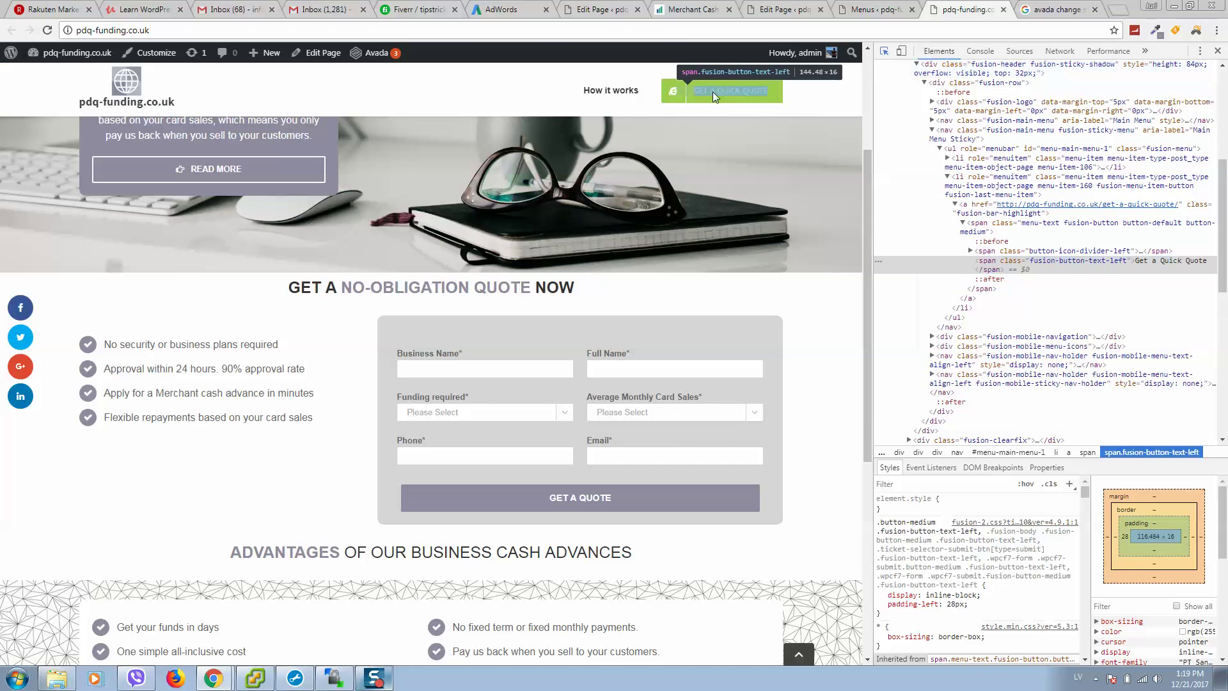
{"action": "left_click", "coordinate": [923, 531]}
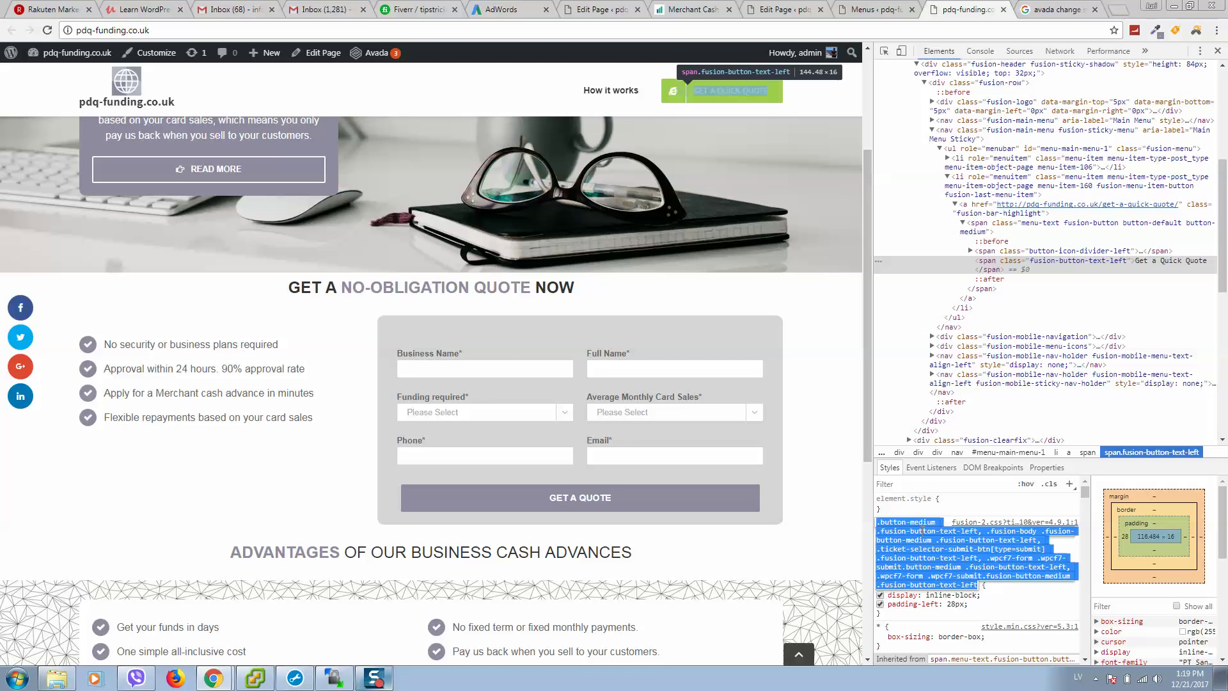
{"action": "right_click", "coordinate": [923, 532]}
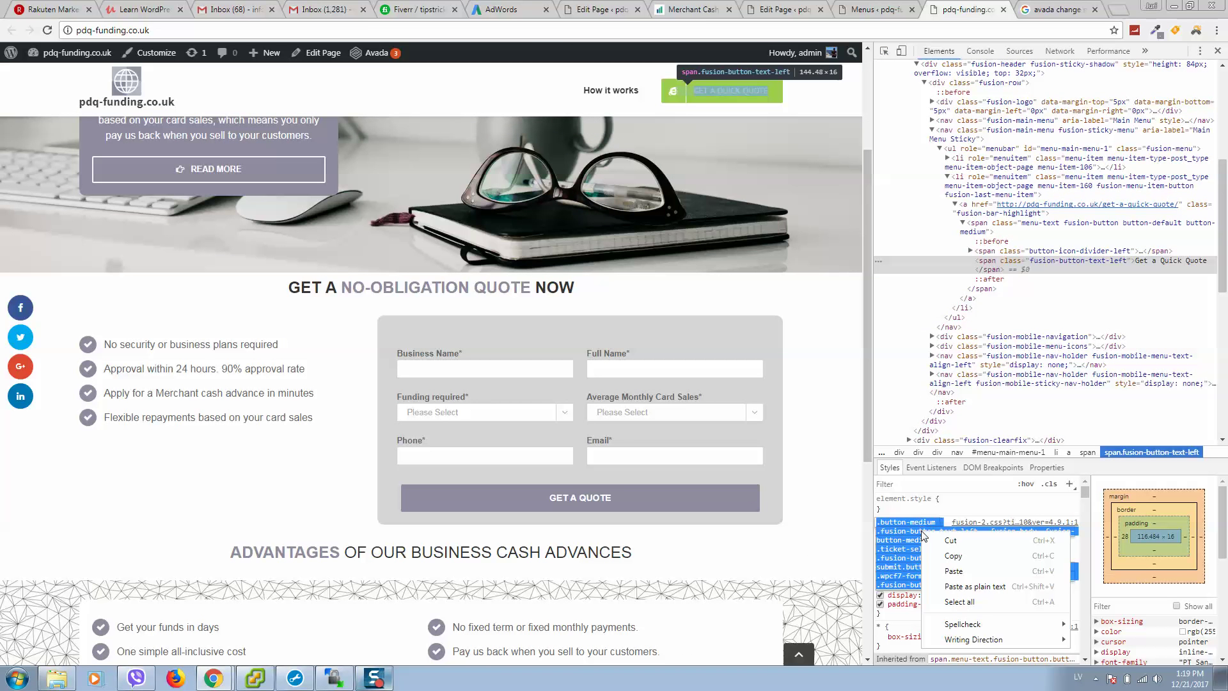
{"action": "left_click", "coordinate": [960, 556]}
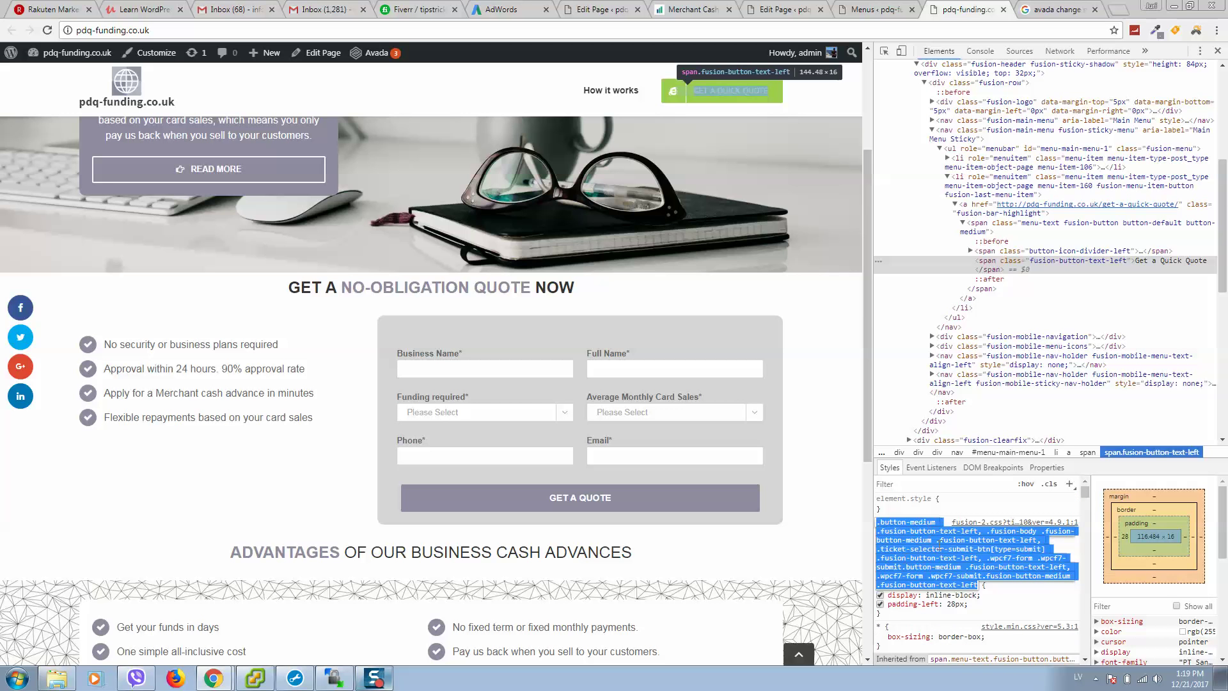
Go to Avada Theme Options at the Custom CSS section
{"action": "left_click", "coordinate": [873, 9]}
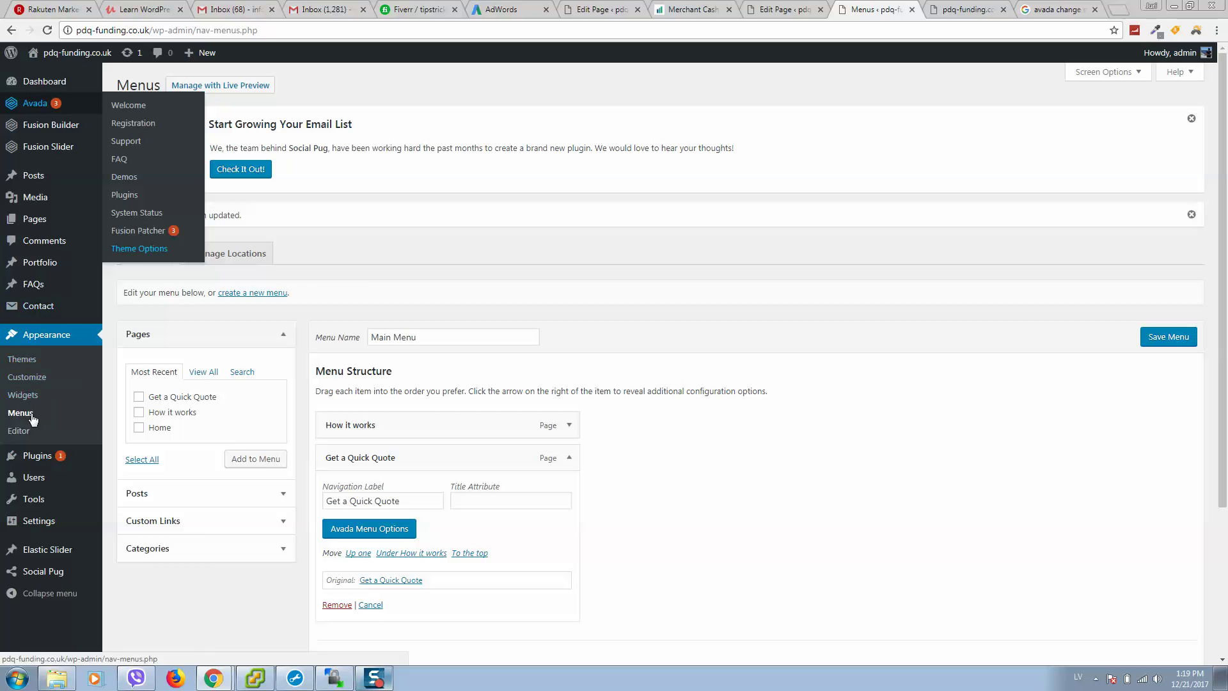
{"action": "left_click", "coordinate": [137, 249]}
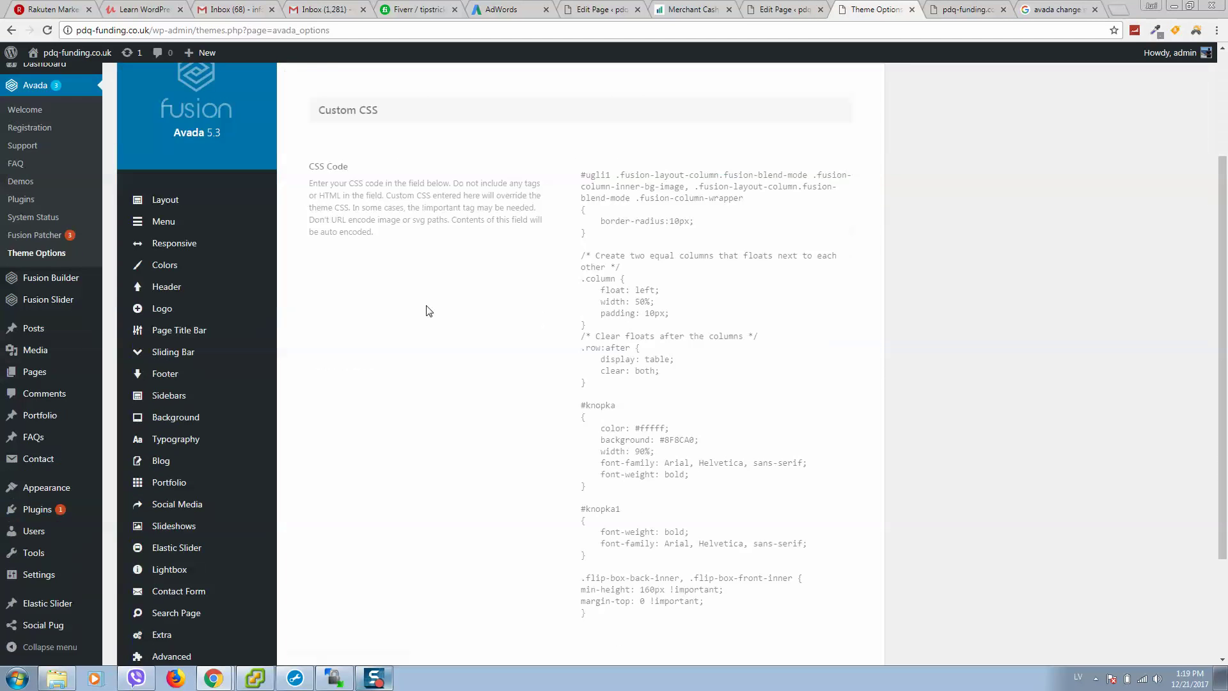
Paste the copied button selector on a new line at the end of the custom CSS
{"action": "left_click", "coordinate": [406, 405]}
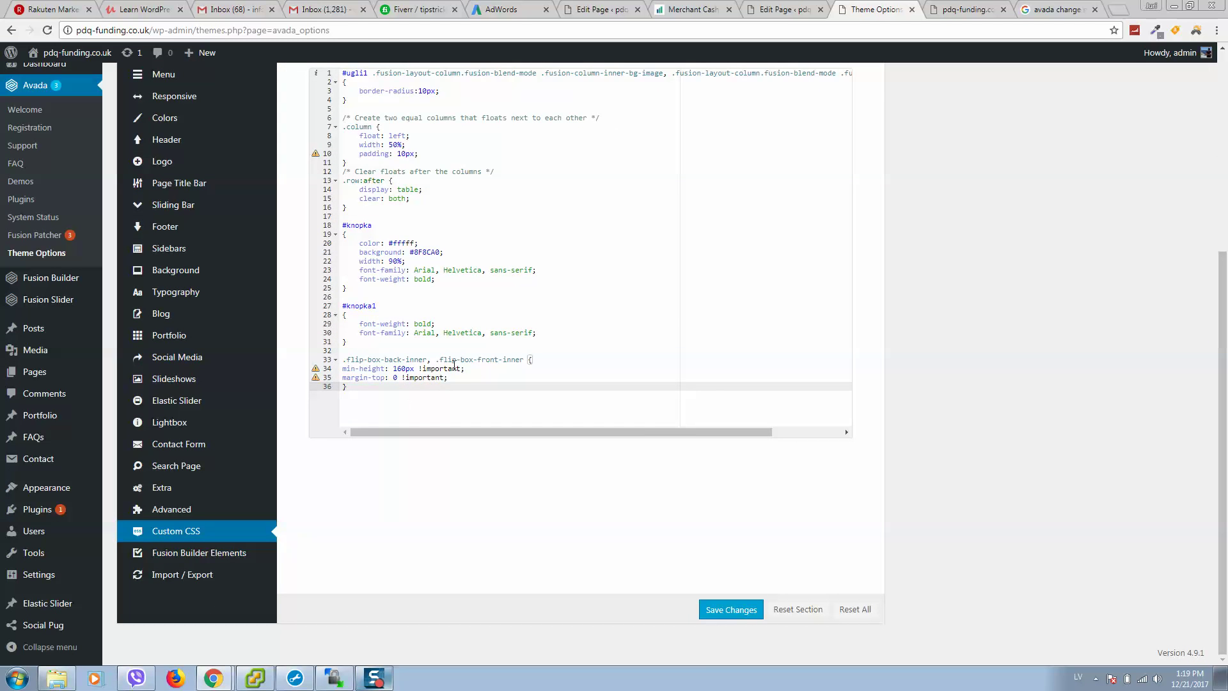
{"action": "key", "text": "Return"}
{"action": "key", "text": "Return"}
{"action": "key", "text": "ctrl+v"}
{"action": "key", "text": "Return"}
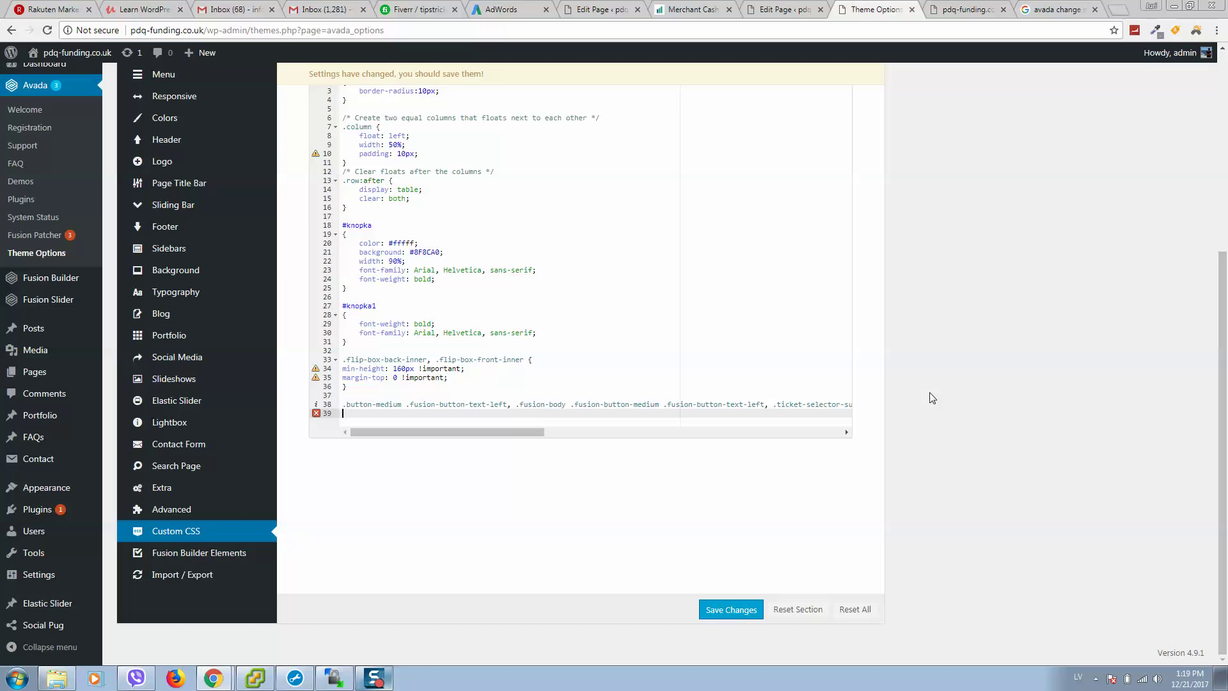
Copy the #knopka declaration block into the new rule and delete its width line
{"action": "left_click_drag", "start_coordinate": [360, 286], "coordinate": [324, 237]}
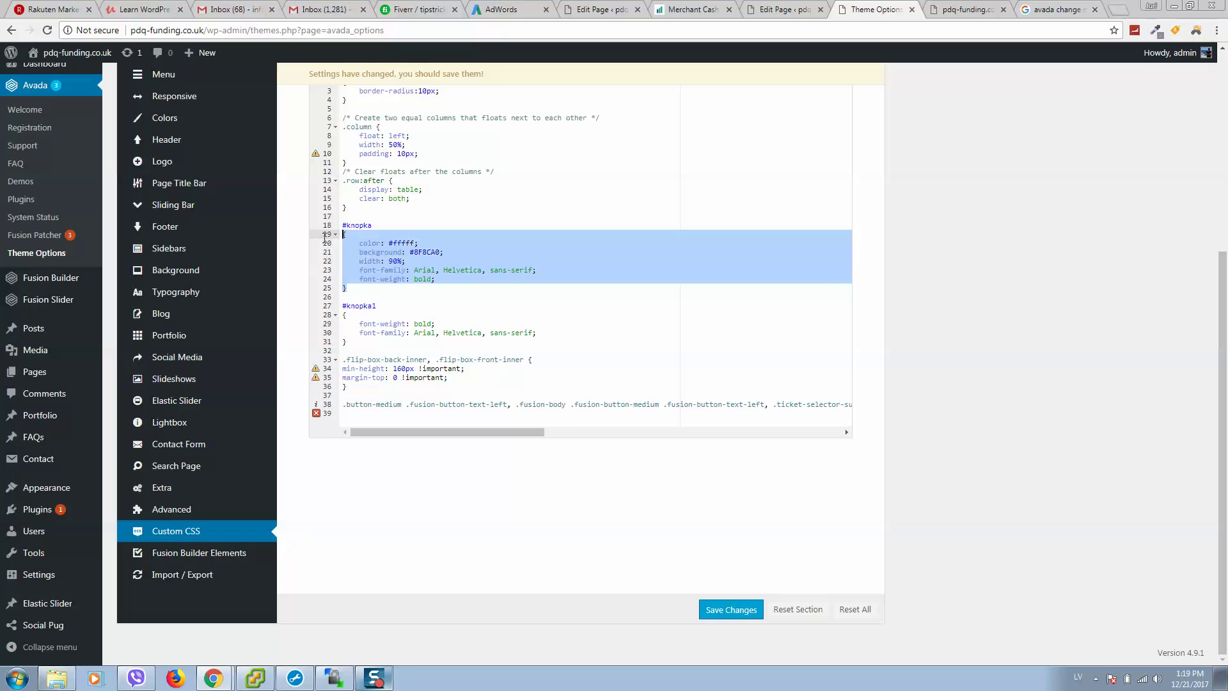
{"action": "key", "text": "ctrl+c"}
{"action": "left_click", "coordinate": [408, 414]}
{"action": "key", "text": "ctrl+v"}
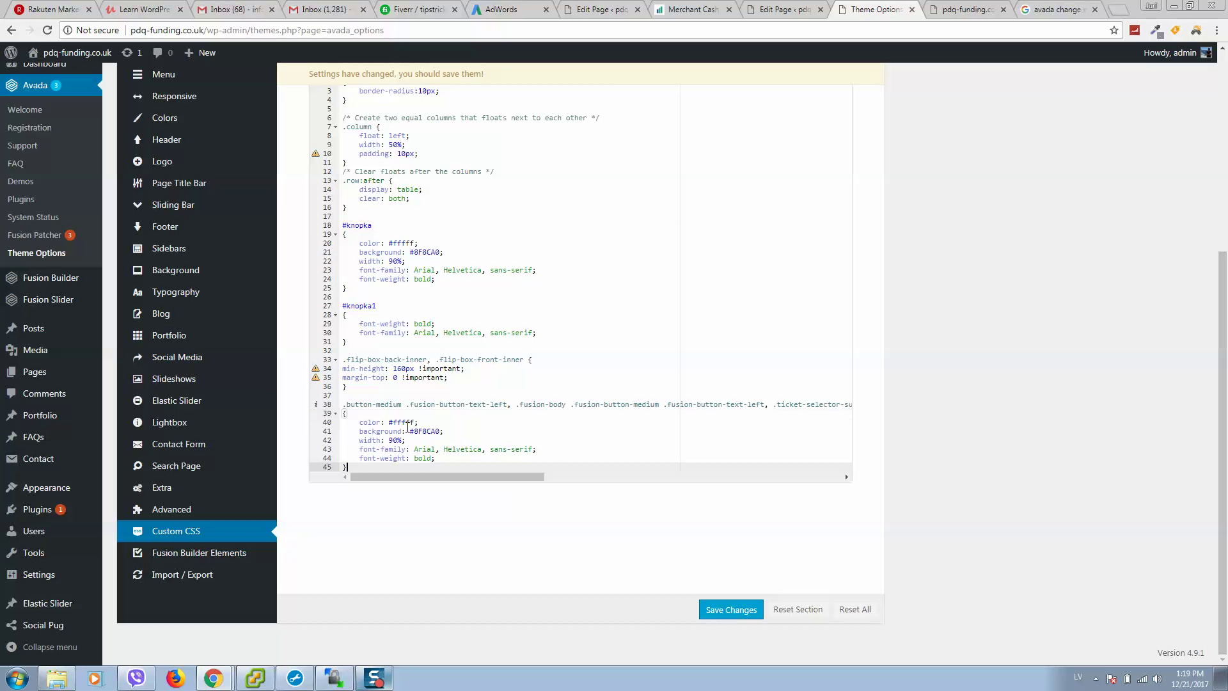
{"action": "mouse_move", "coordinate": [363, 422]}
{"action": "left_mouse_down"}
{"action": "mouse_move", "coordinate": [428, 422]}
{"action": "mouse_move", "coordinate": [356, 440]}
{"action": "left_mouse_up"}
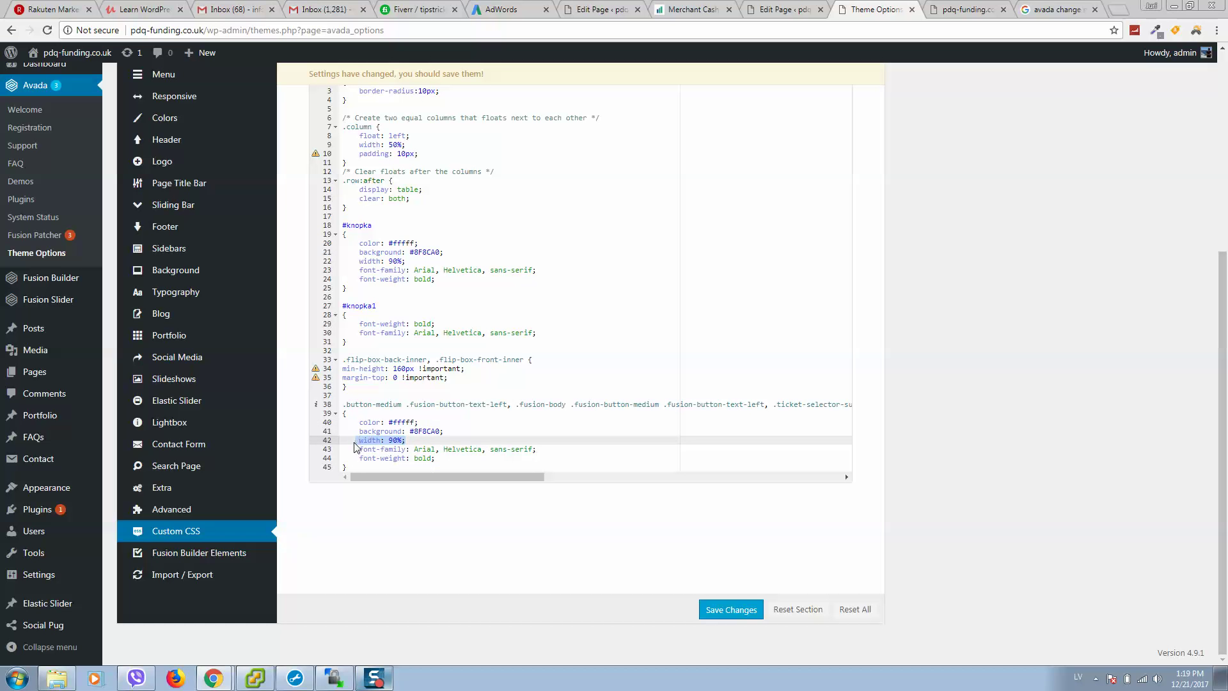
{"action": "key", "text": "BackSpace"}
{"action": "key", "text": "Delete"}
{"action": "key", "text": "Delete"}
{"action": "key", "text": "Delete"}
{"action": "key", "text": "Delete"}
{"action": "key", "text": "Delete"}
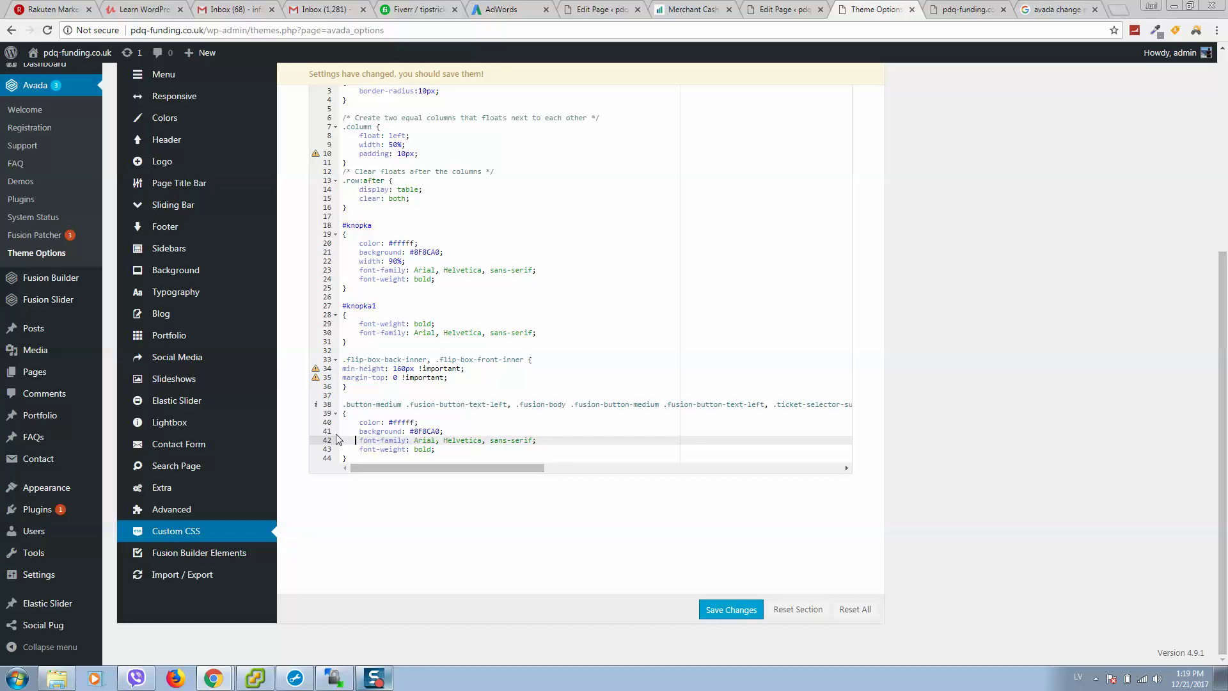
{"action": "key", "text": "Delete"}
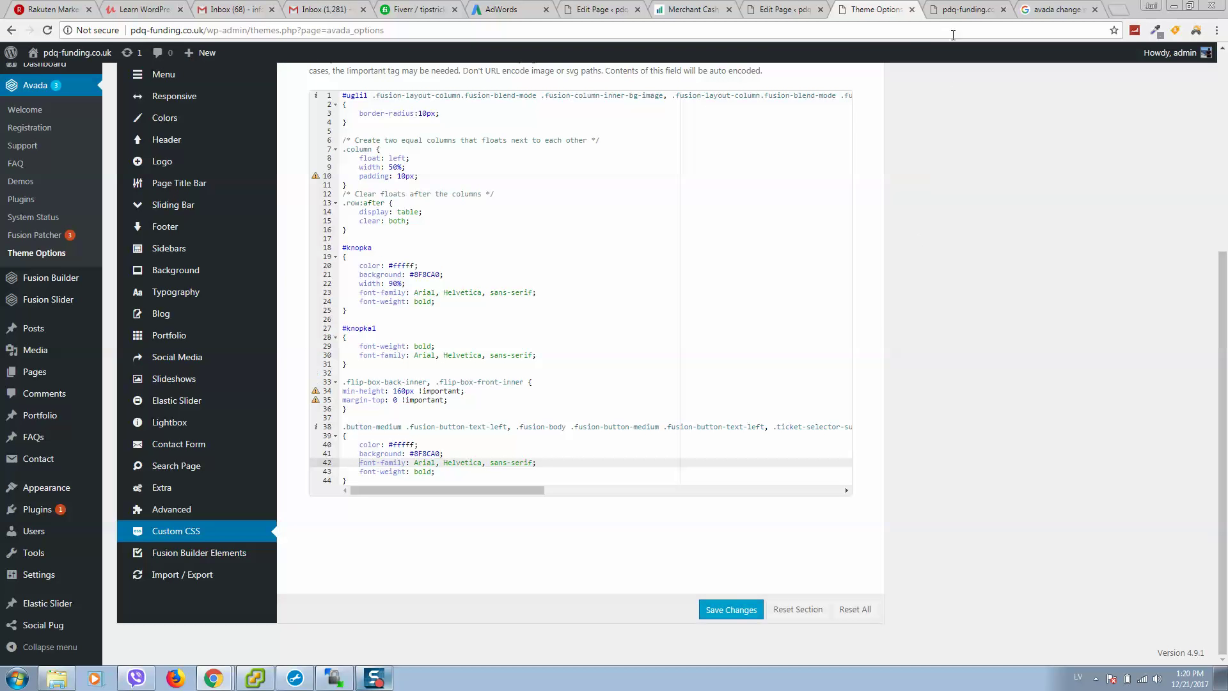
{"action": "left_click", "coordinate": [962, 9]}
Reload the live site and find the quote button still green
{"action": "left_click", "coordinate": [1219, 64]}
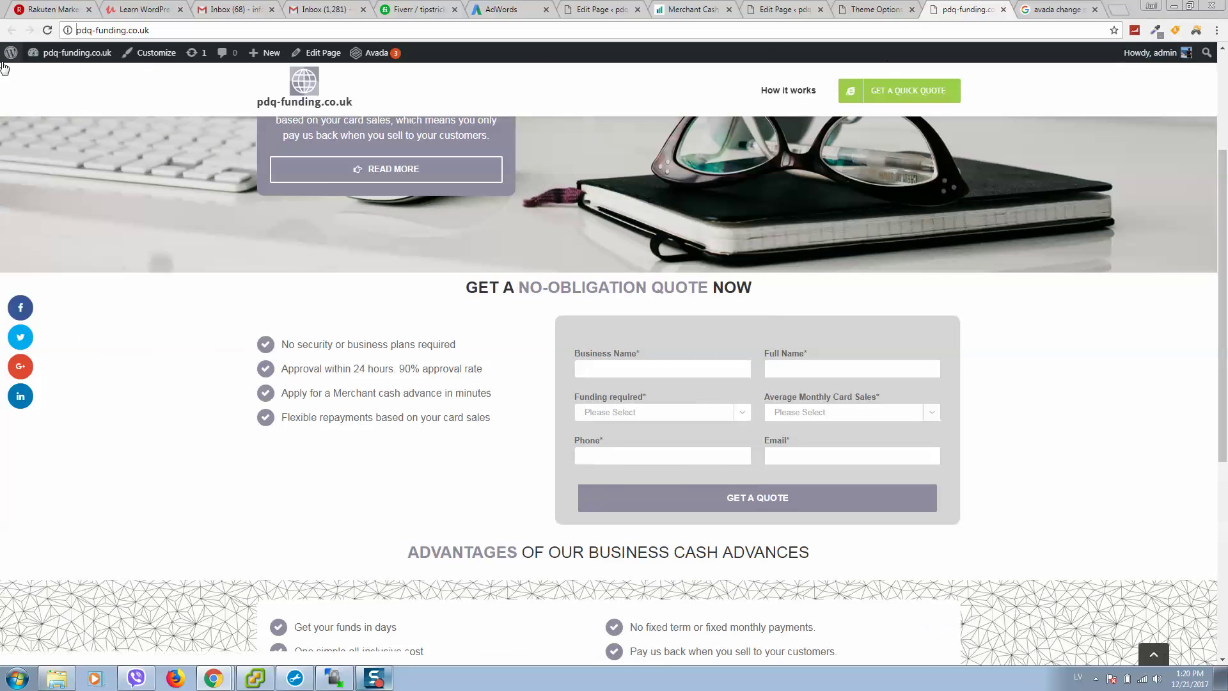
{"action": "key", "text": "F5"}
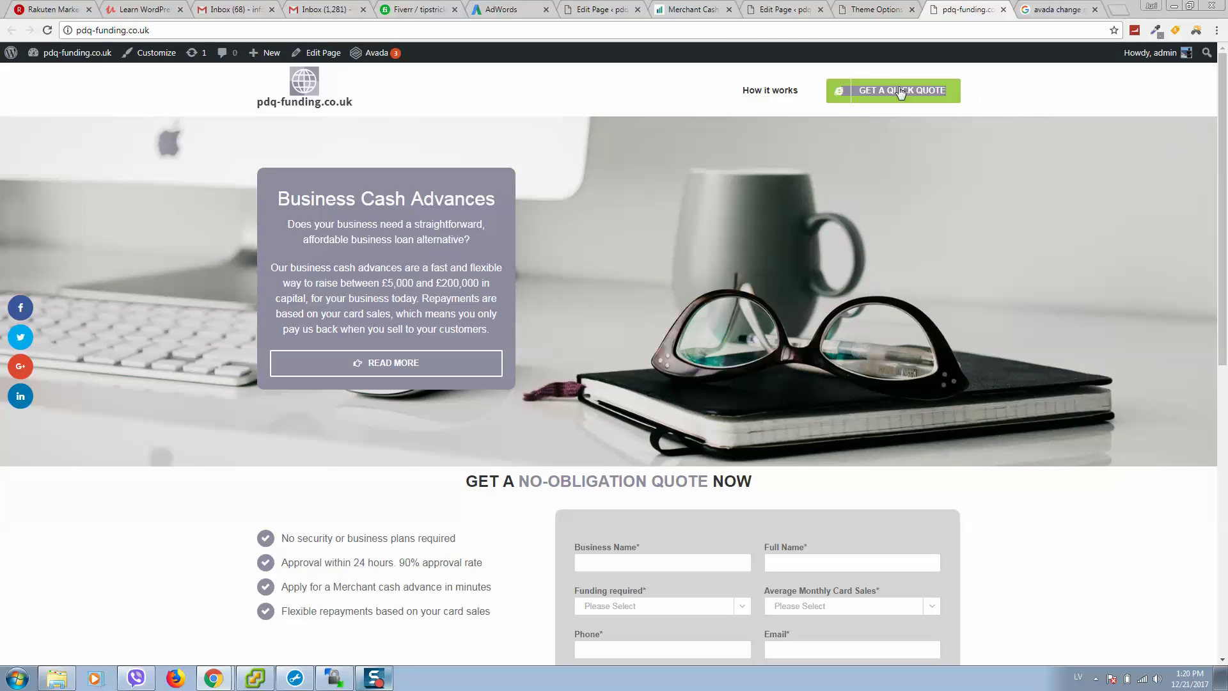
{"action": "left_click", "coordinate": [886, 10]}
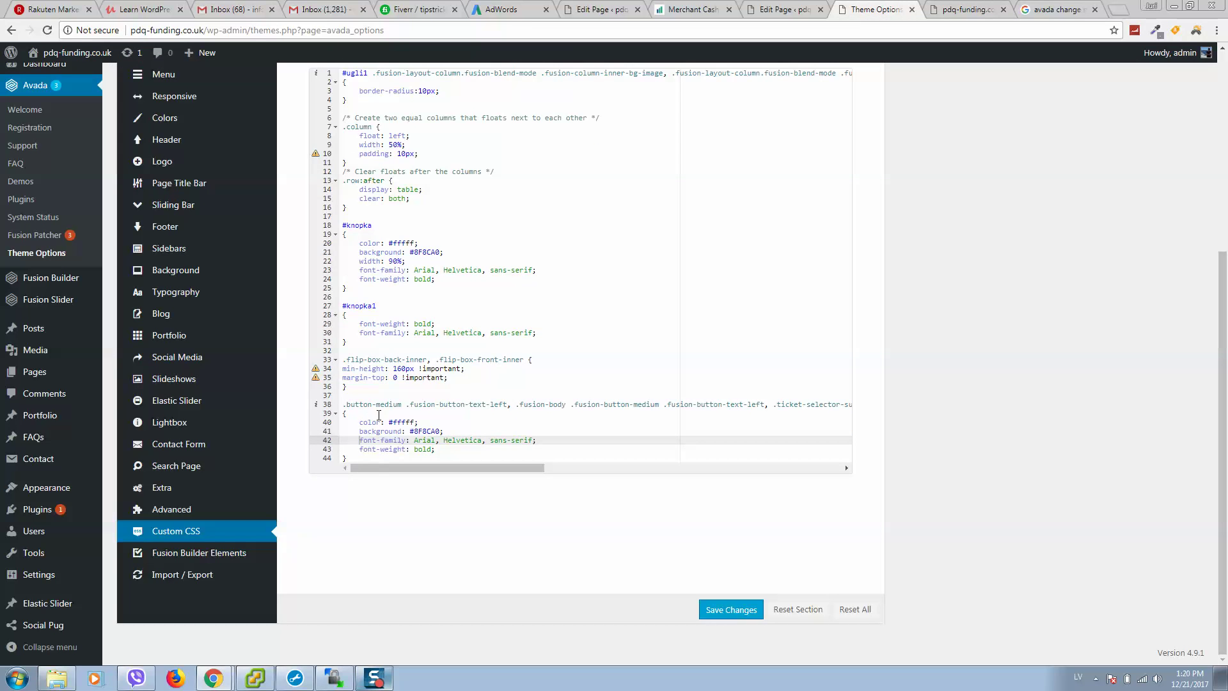
{"action": "left_click", "coordinate": [973, 13]}
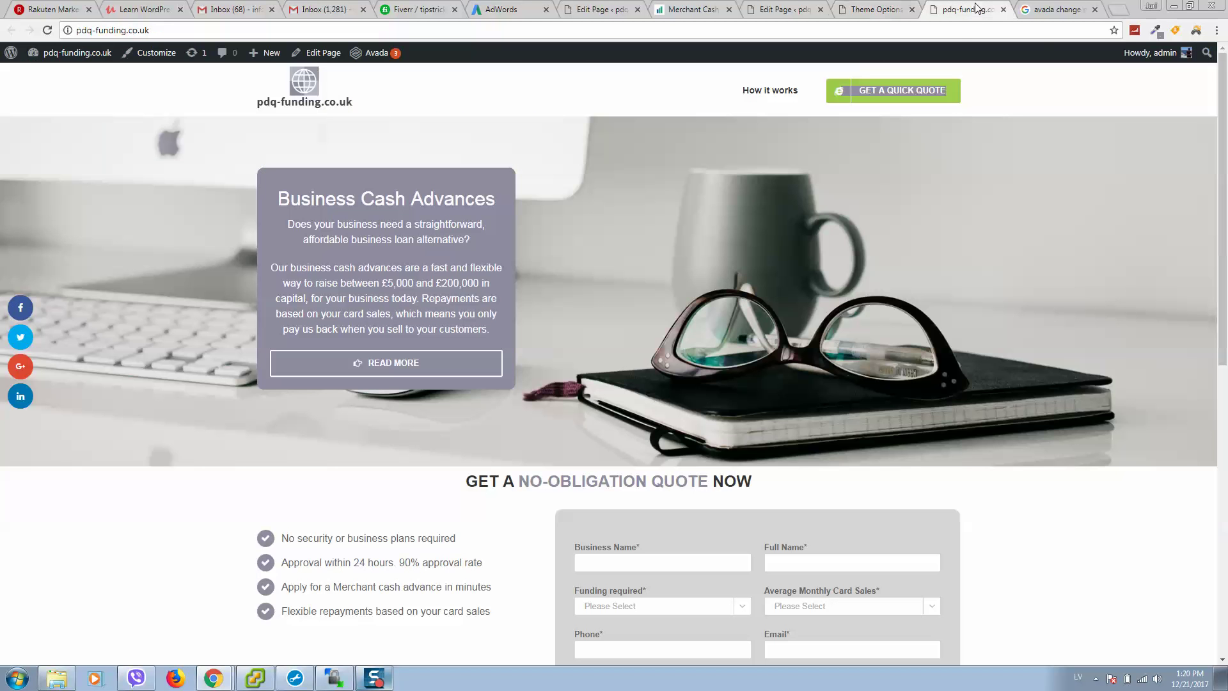
Inspect the Get a Quick Quote button again in DevTools
{"action": "right_click", "coordinate": [939, 95]}
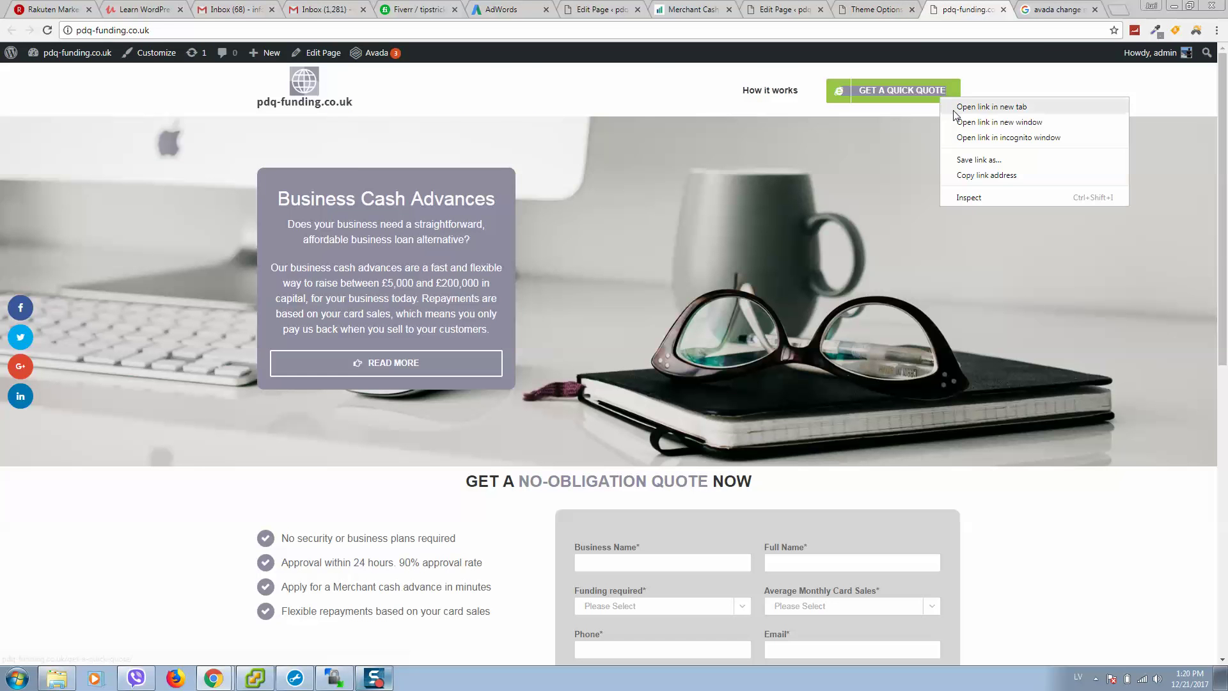
{"action": "left_click", "coordinate": [879, 11]}
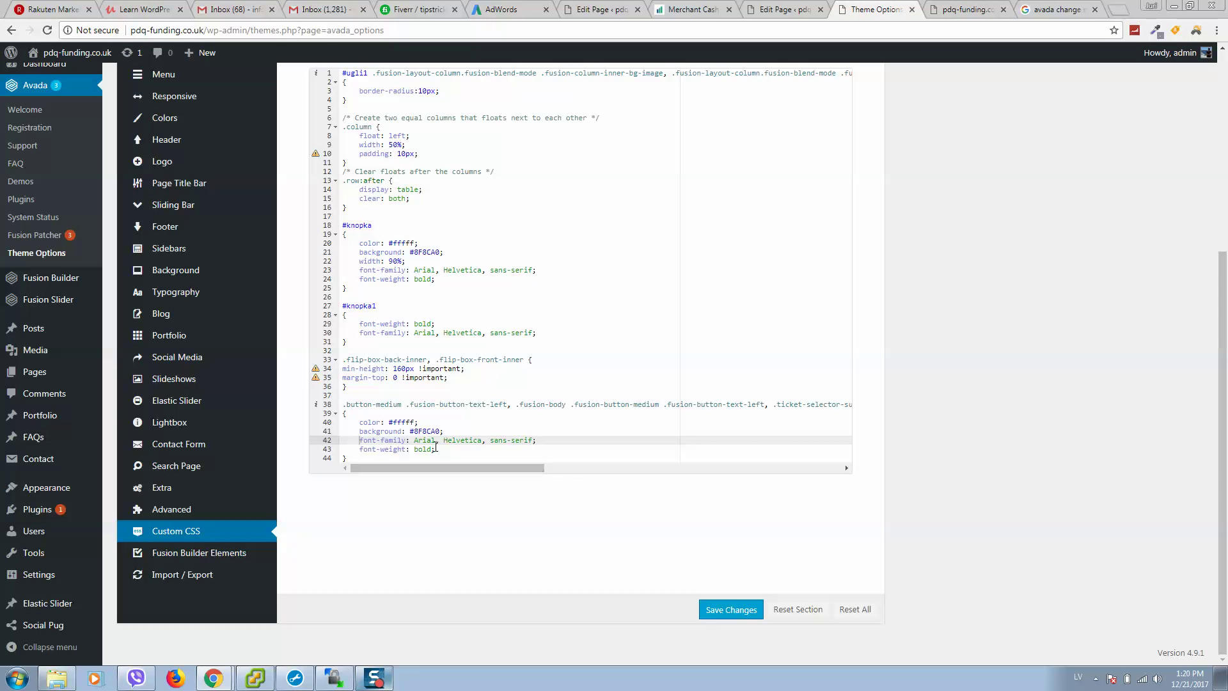
{"action": "left_click", "coordinate": [988, 10]}
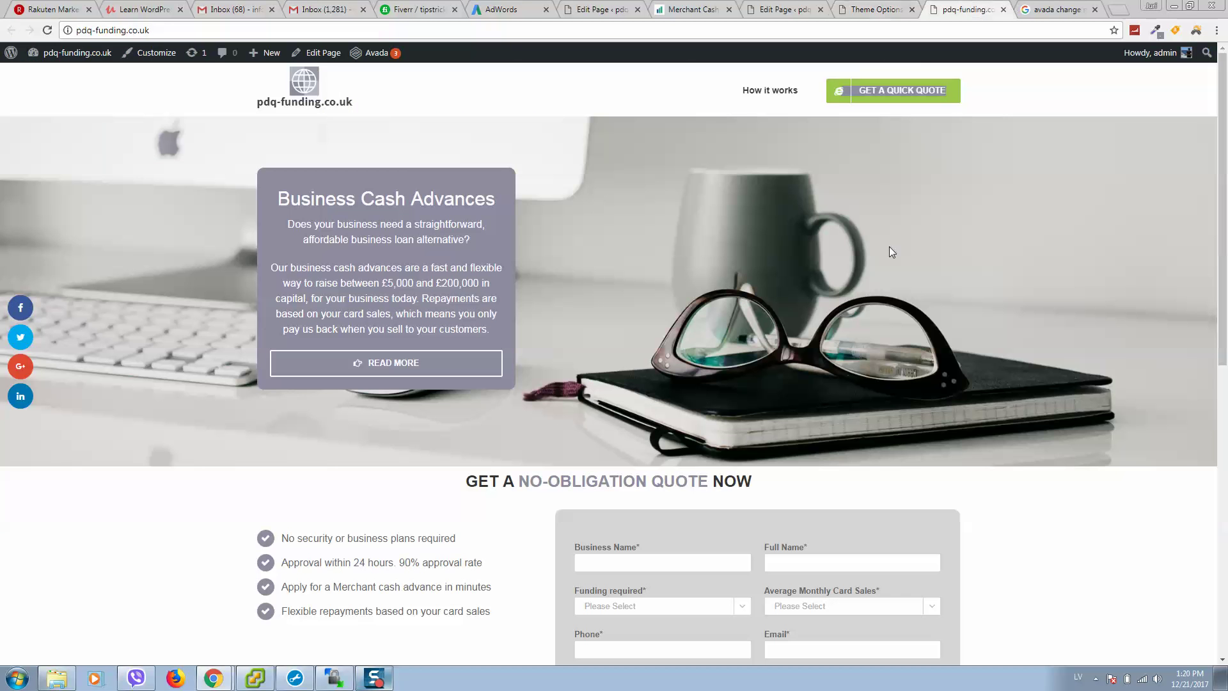
{"action": "right_click", "coordinate": [955, 96]}
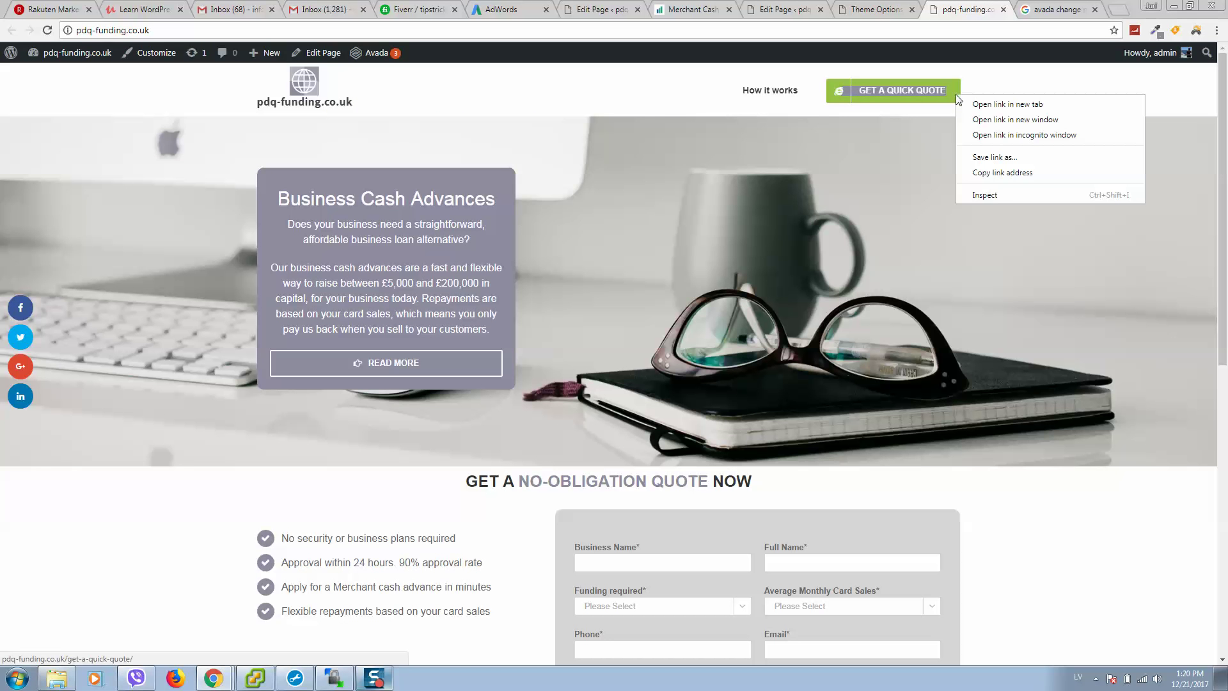
{"action": "left_click", "coordinate": [996, 193]}
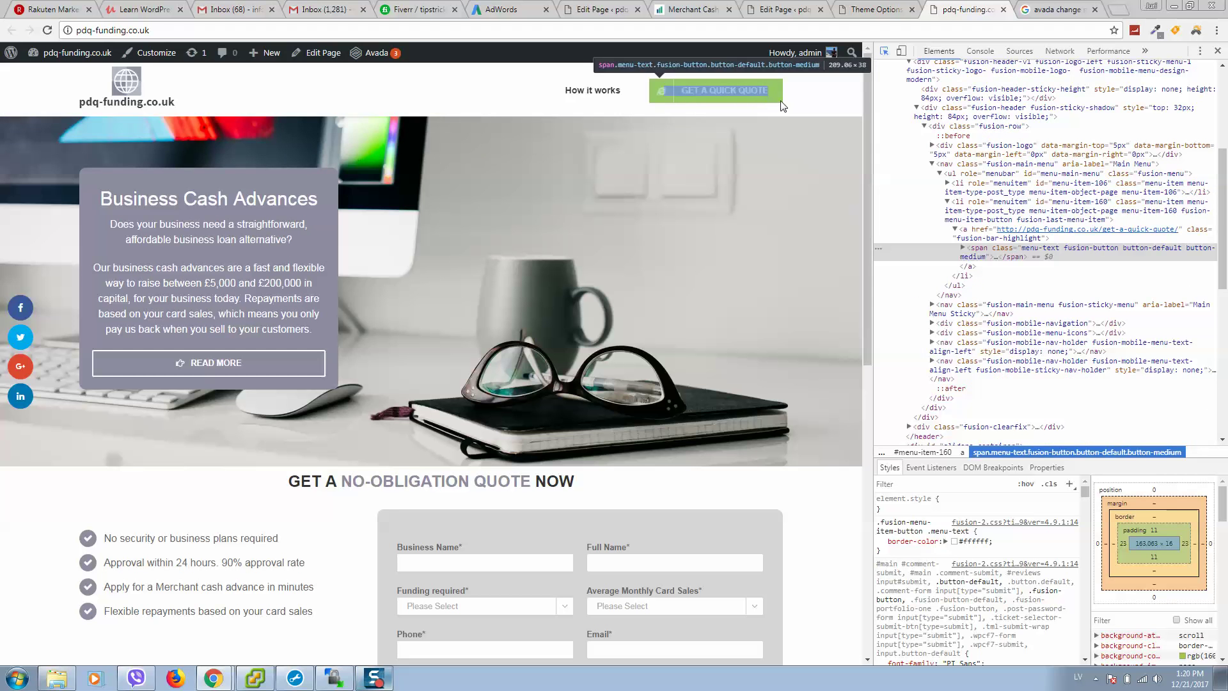
Inspect the button's parent link and copy the .fusion-menu-item-button .menu-text selector
{"action": "left_click", "coordinate": [782, 107]}
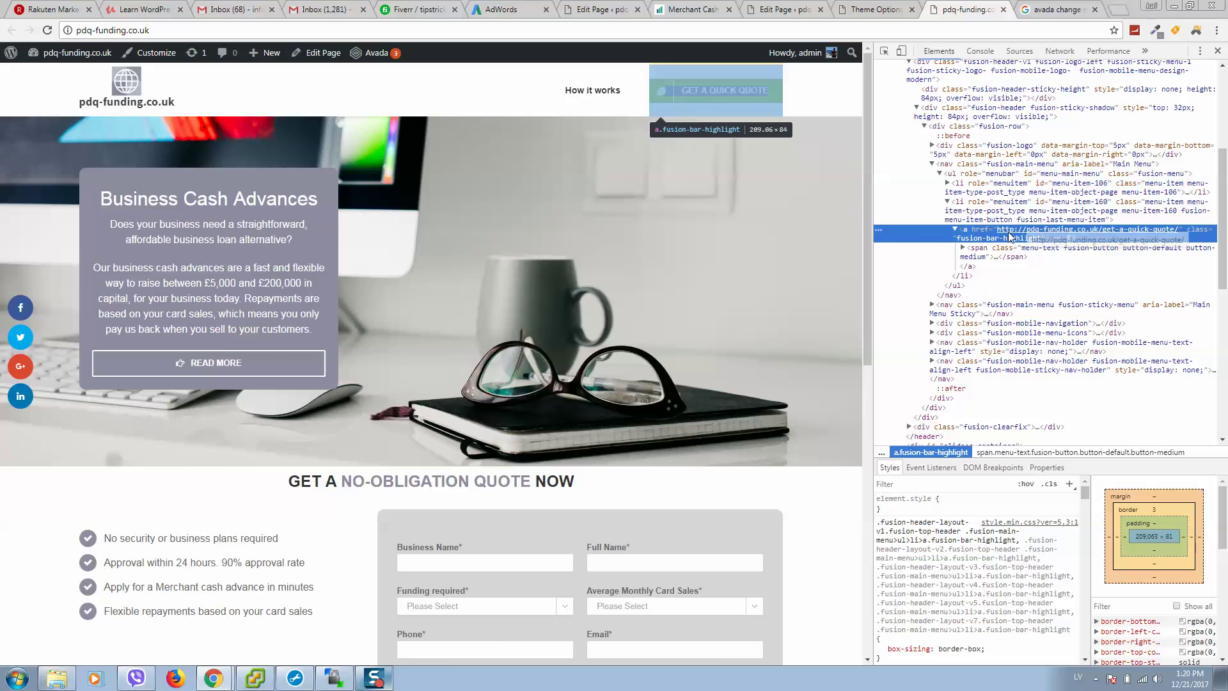
{"action": "left_click", "coordinate": [758, 94]}
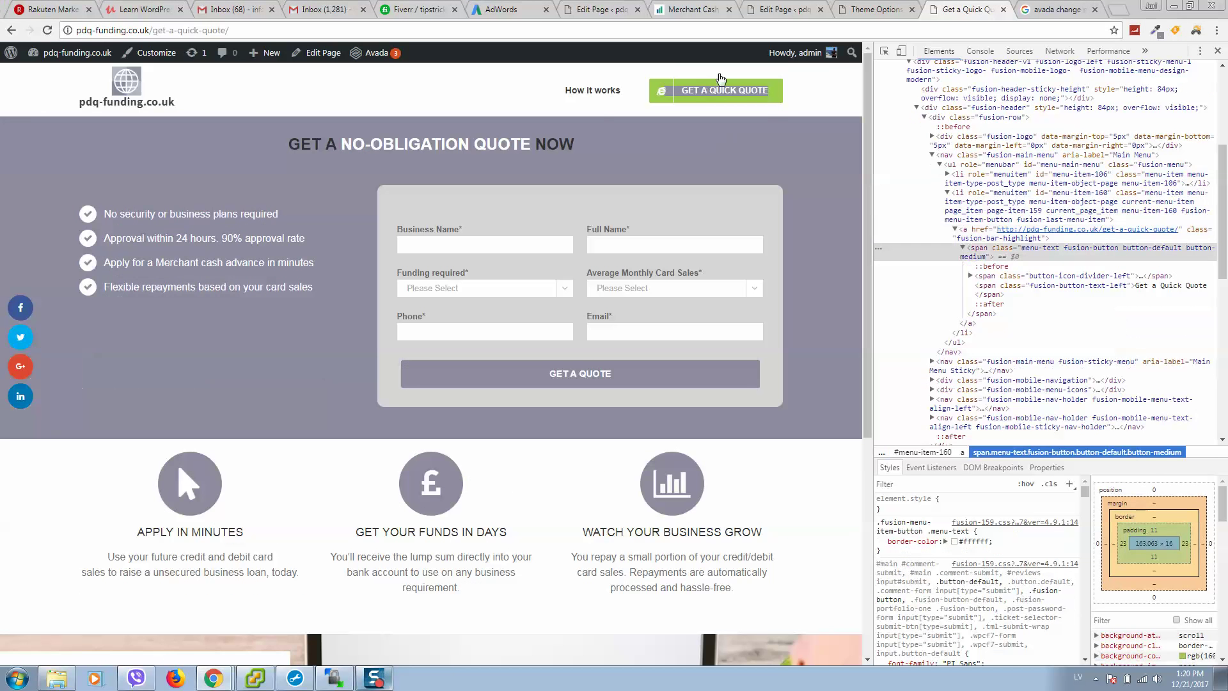
{"action": "left_click", "coordinate": [918, 523]}
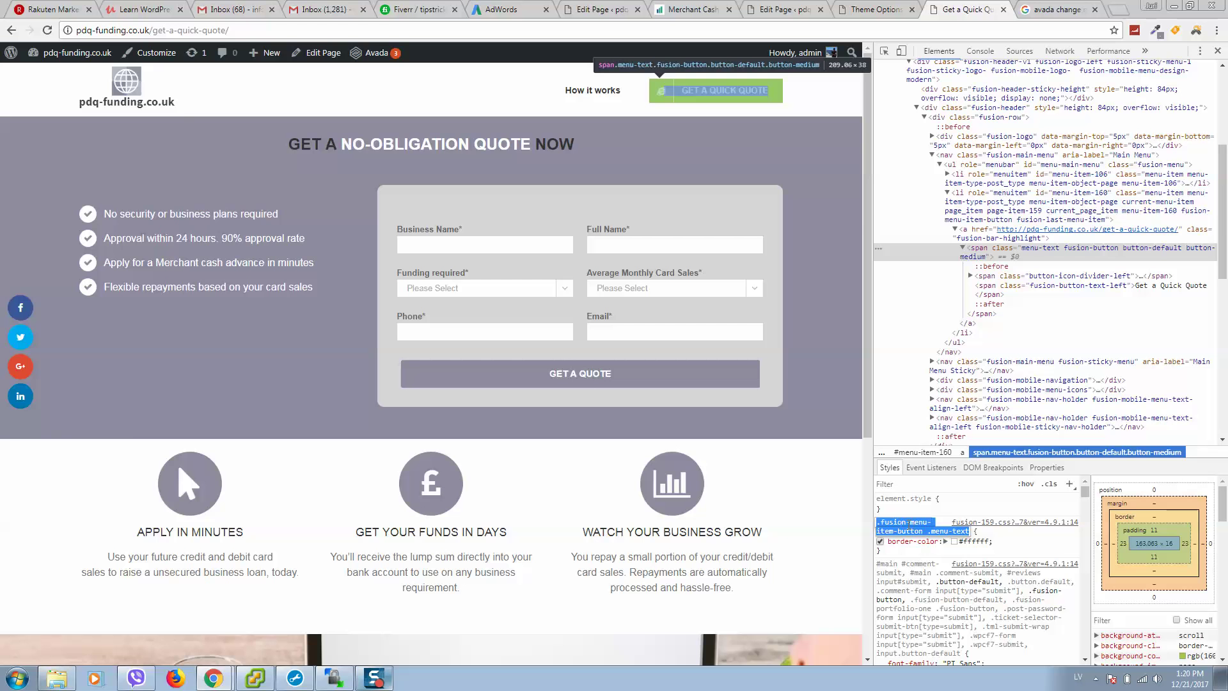
{"action": "right_click", "coordinate": [886, 526]}
{"action": "left_click", "coordinate": [896, 551]}
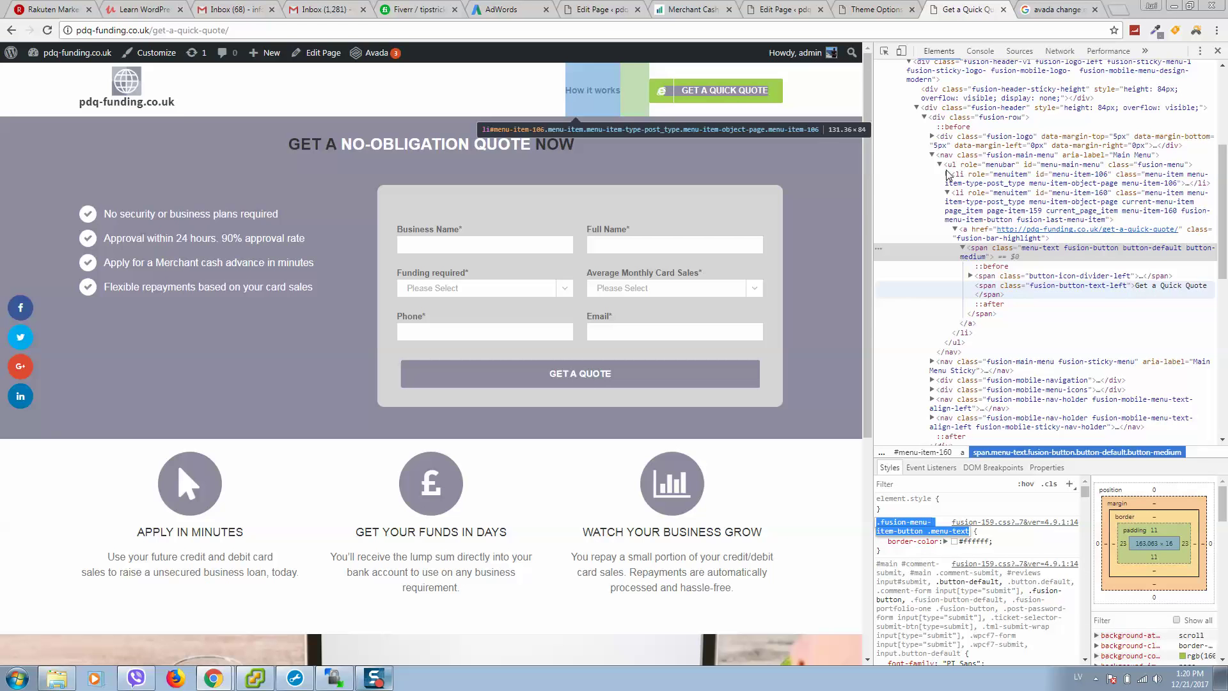
{"action": "left_click", "coordinate": [883, 14]}
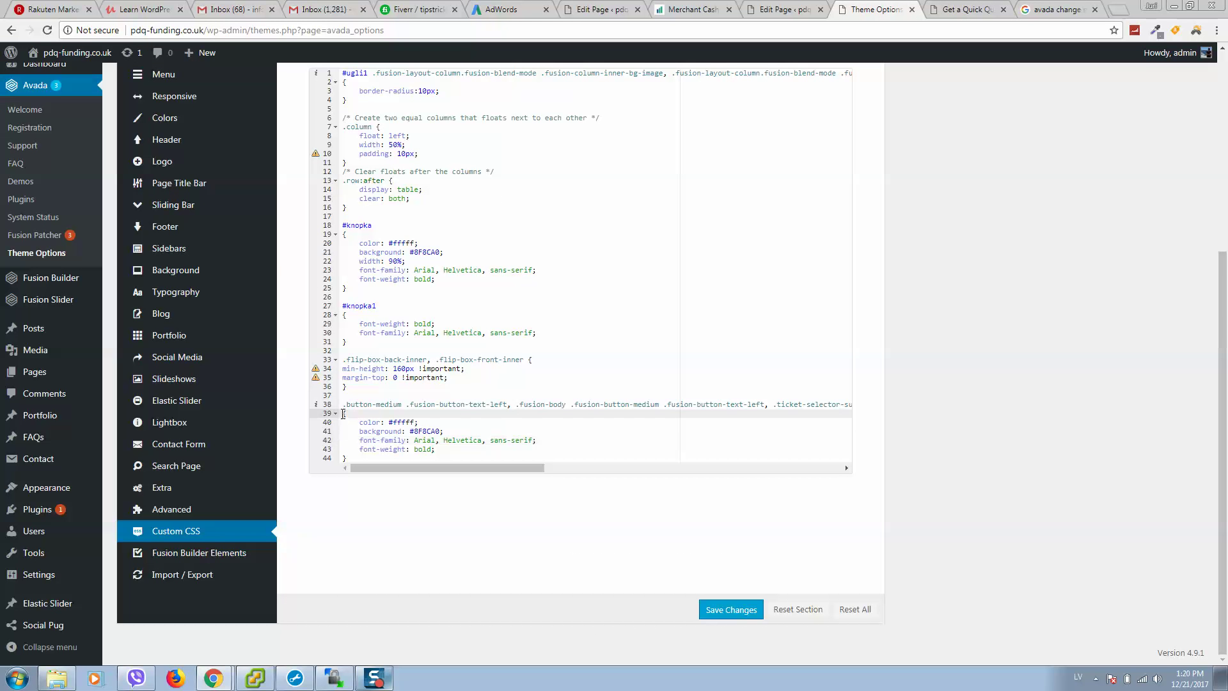
Replace the line-38 selector with .fusion-menu-item-button .menu-text and save the custom CSS
{"action": "left_click_drag", "start_coordinate": [346, 414], "coordinate": [342, 404]}
{"action": "type", "text": ".fusion-menu-item-button .menu-text"}
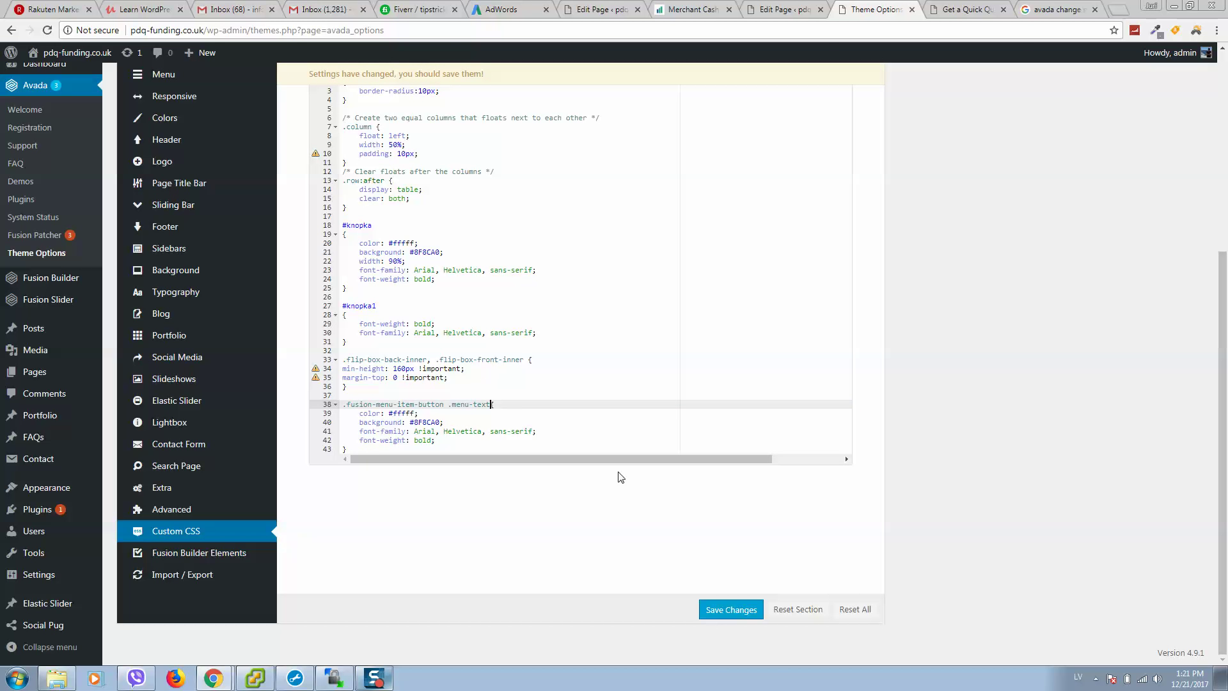
{"action": "key", "text": "Return"}
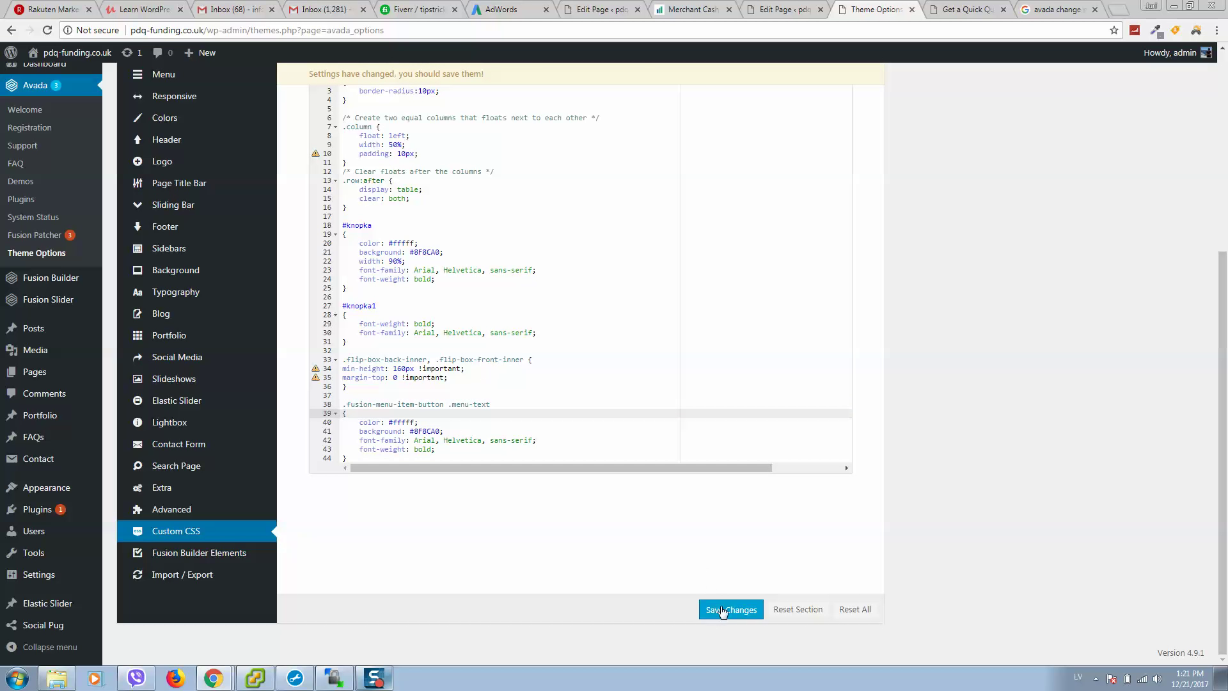
{"action": "left_click", "coordinate": [722, 611]}
{"action": "left_click", "coordinate": [966, 9]}
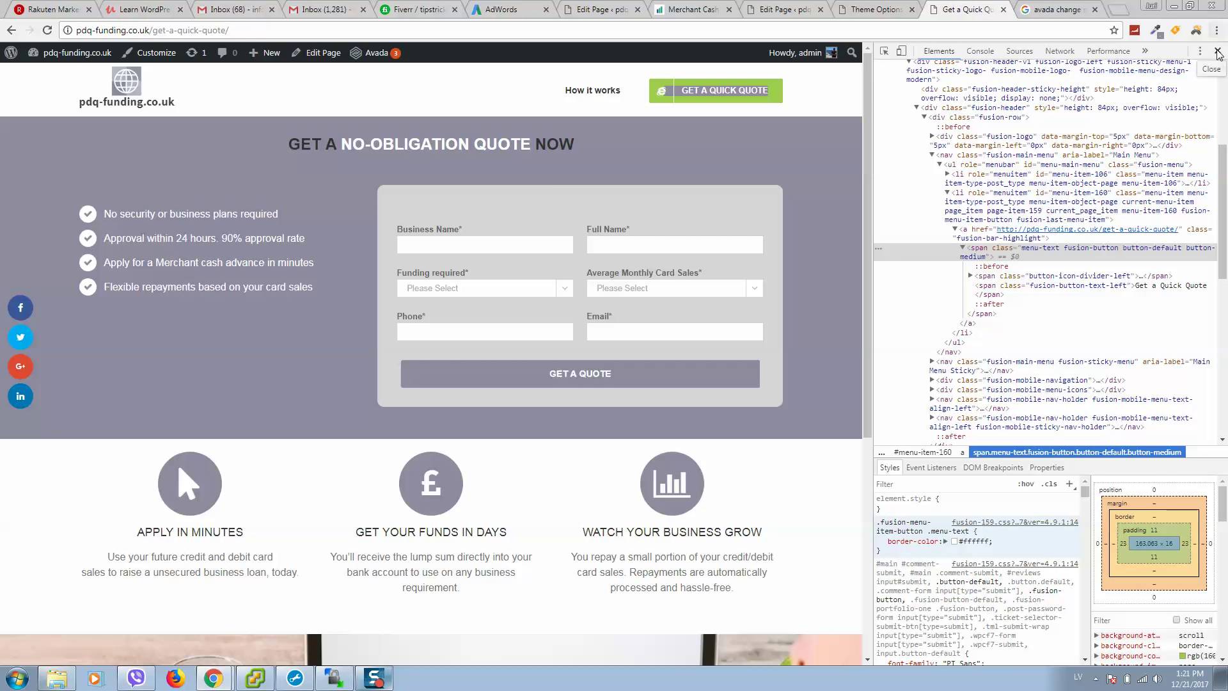
{"action": "left_click", "coordinate": [1217, 51]}
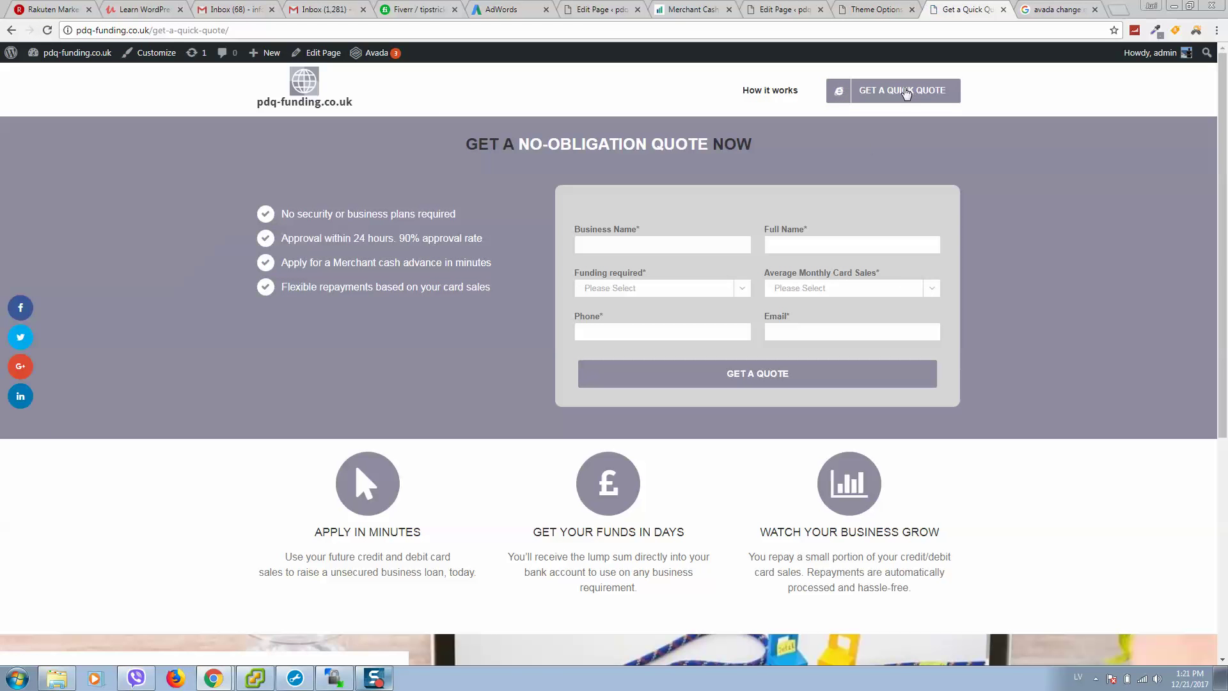
Verify the quote button now shows purple-grey by inspecting its link
{"action": "scroll", "coordinate": [908, 90], "scroll_direction": "down", "scroll_amount": 5}
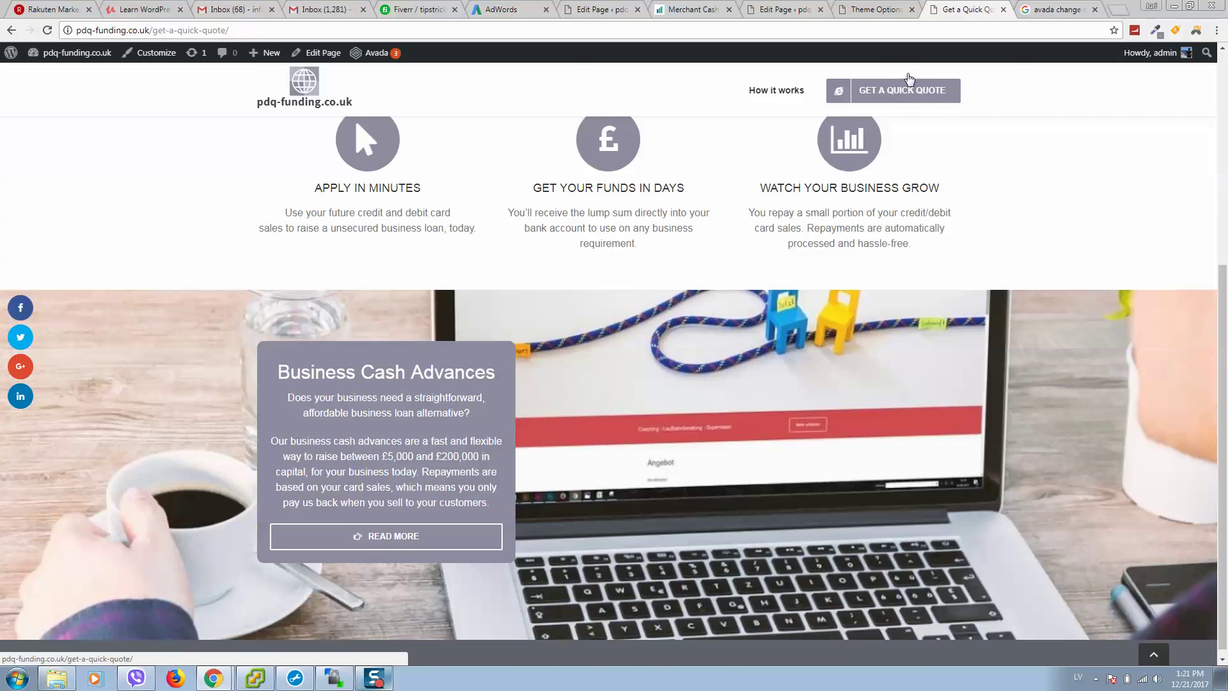
{"action": "scroll", "coordinate": [964, 100], "scroll_direction": "up", "scroll_amount": 5}
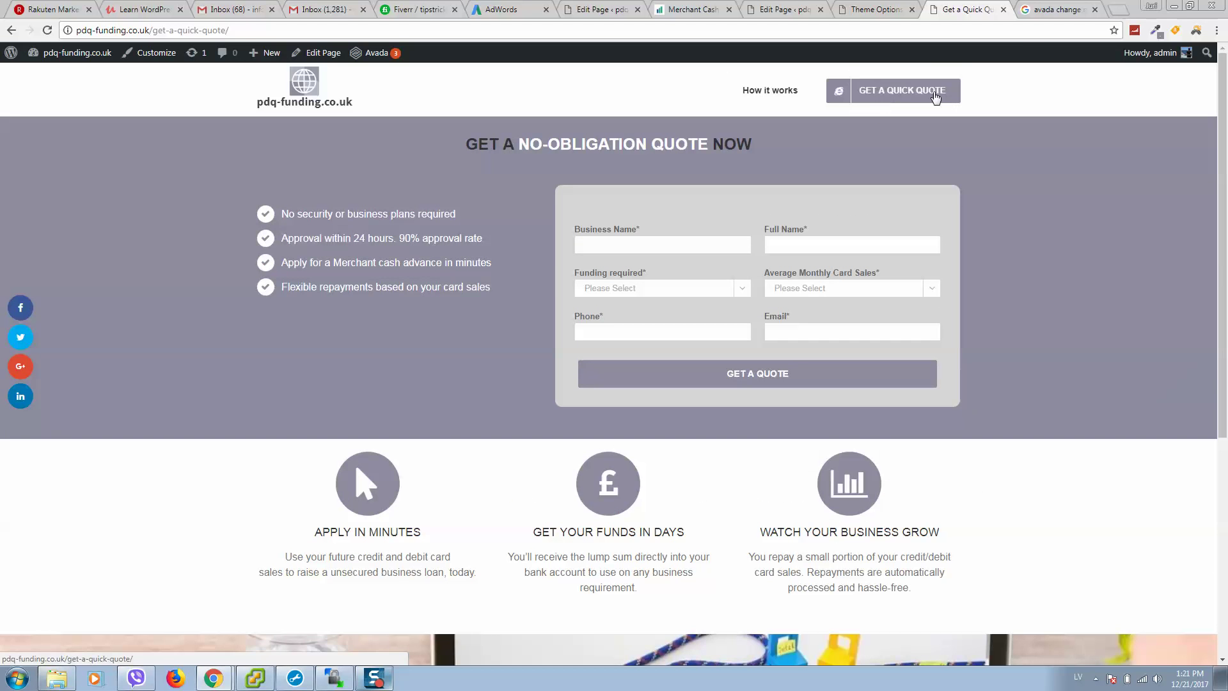
{"action": "right_click", "coordinate": [934, 92]}
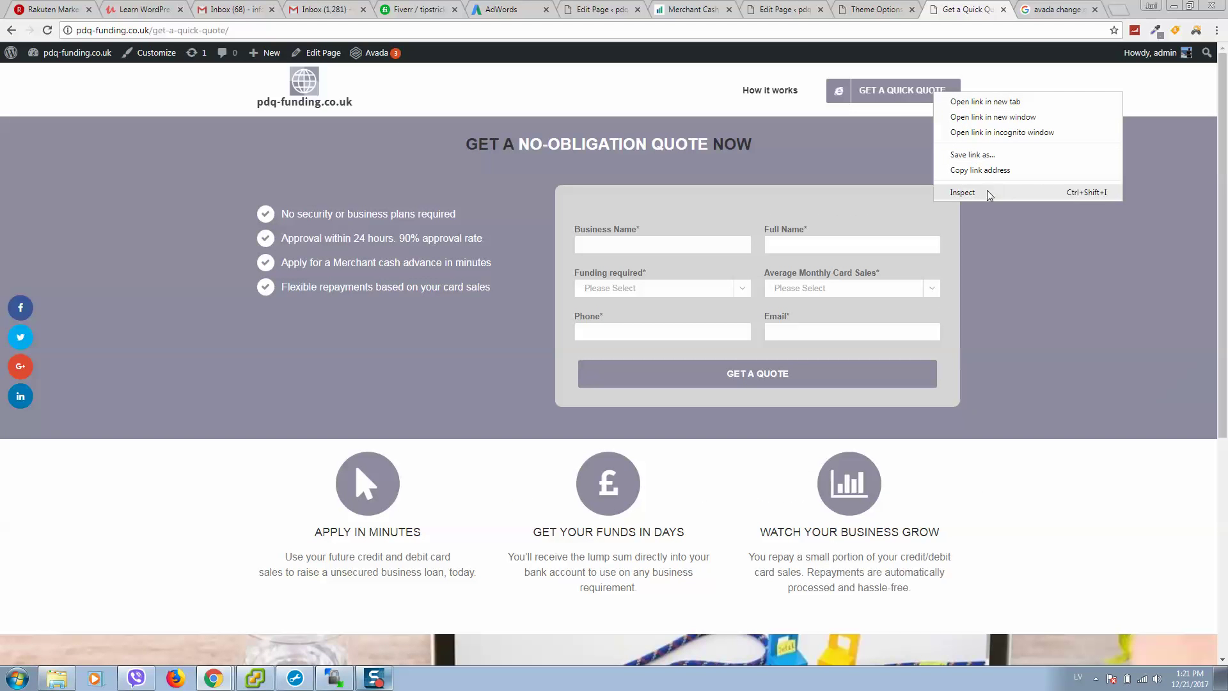
{"action": "left_click", "coordinate": [987, 191]}
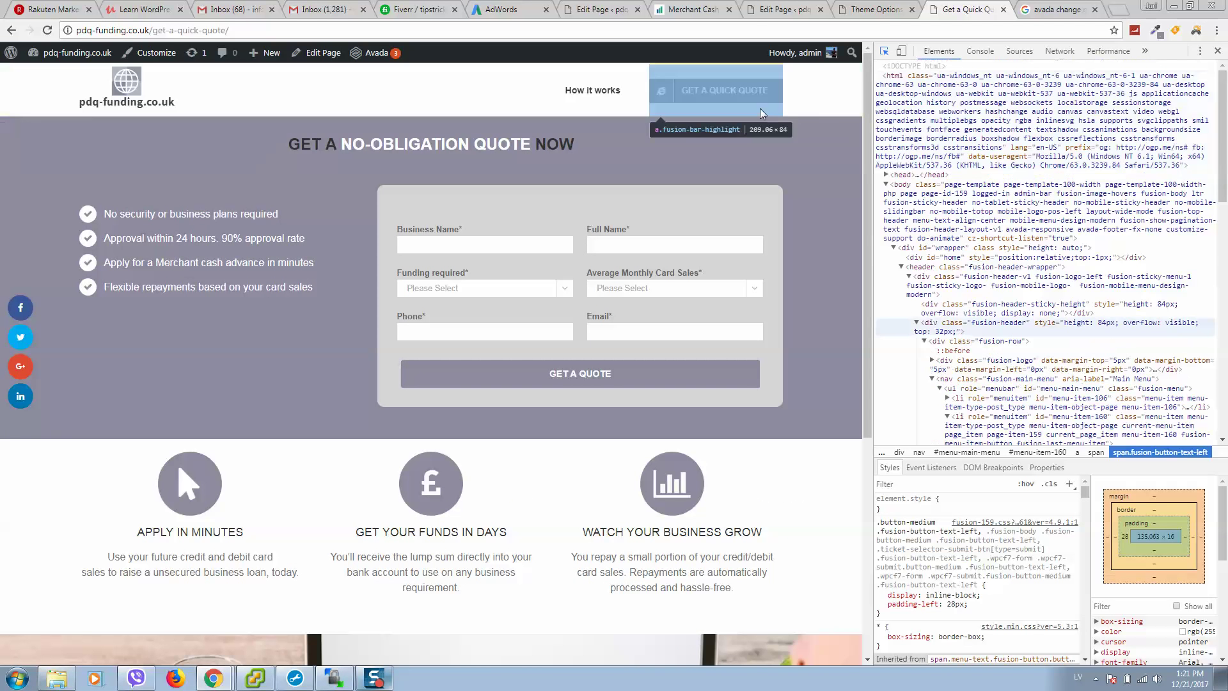
{"action": "left_click", "coordinate": [772, 108]}
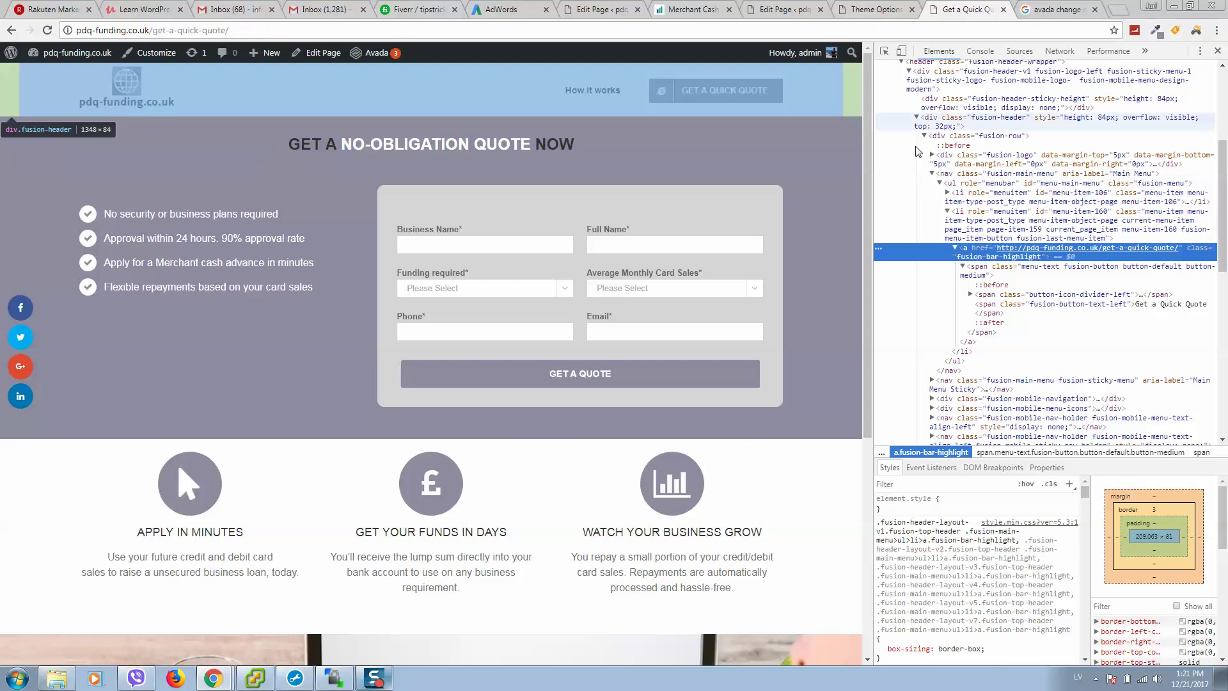
{"action": "left_click", "coordinate": [1217, 51]}
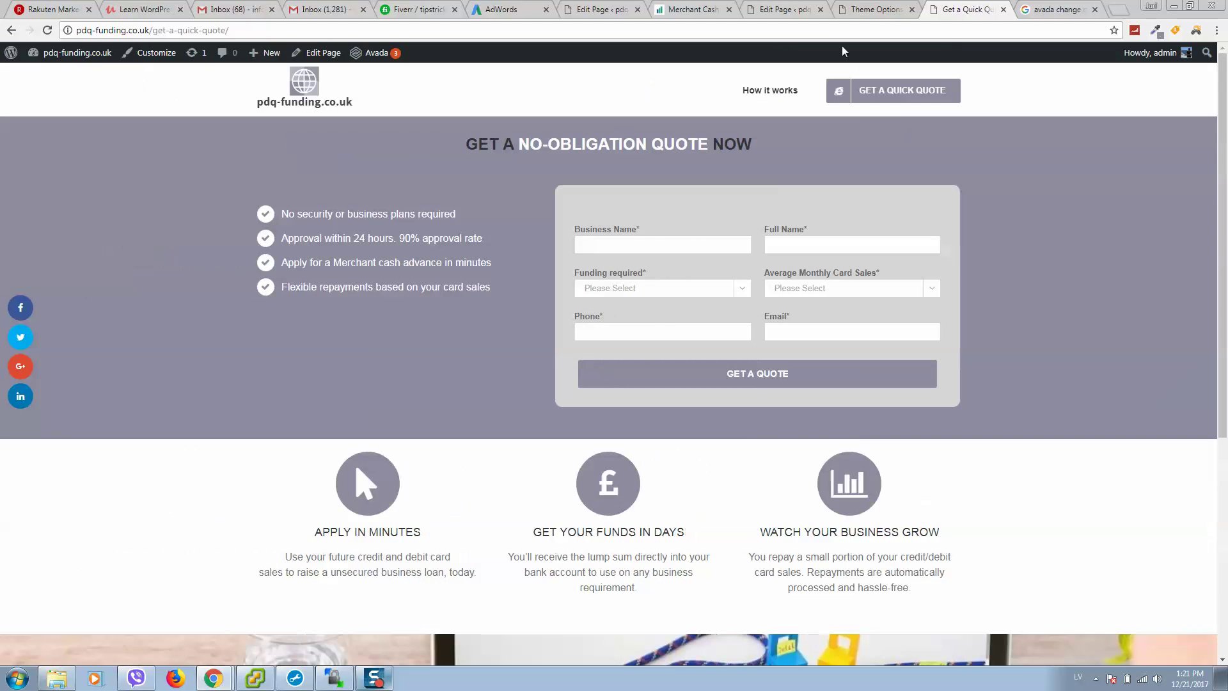
{"action": "left_click", "coordinate": [876, 9]}
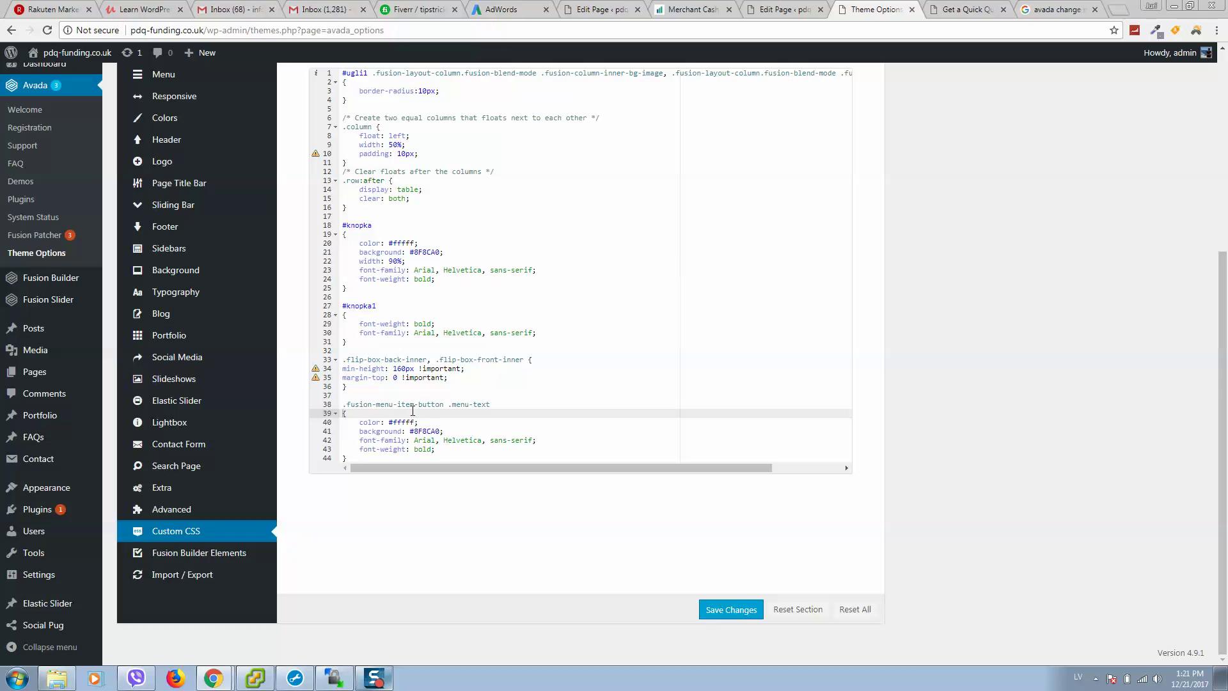
Select the button CSS rule on lines 38–44, then return to the Get a Quick Quote page
{"action": "left_click_drag", "start_coordinate": [502, 404], "coordinate": [324, 408]}
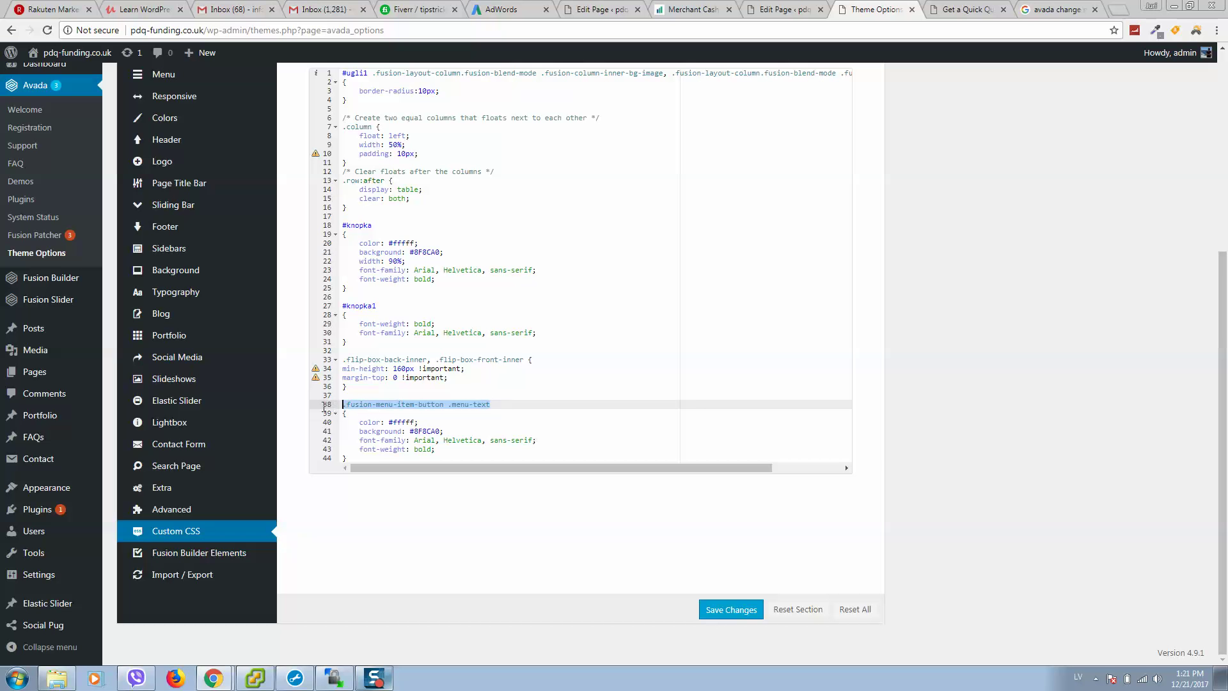
{"action": "left_click", "coordinate": [354, 462]}
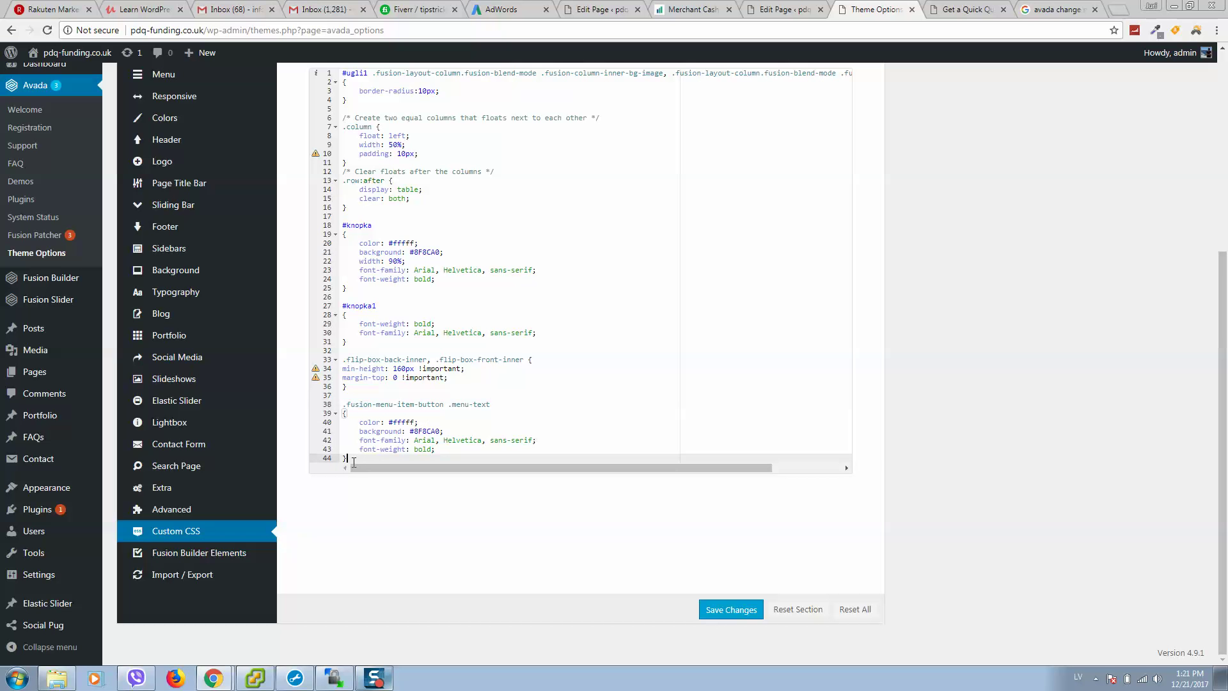
{"action": "left_click_drag", "start_coordinate": [356, 460], "coordinate": [333, 401]}
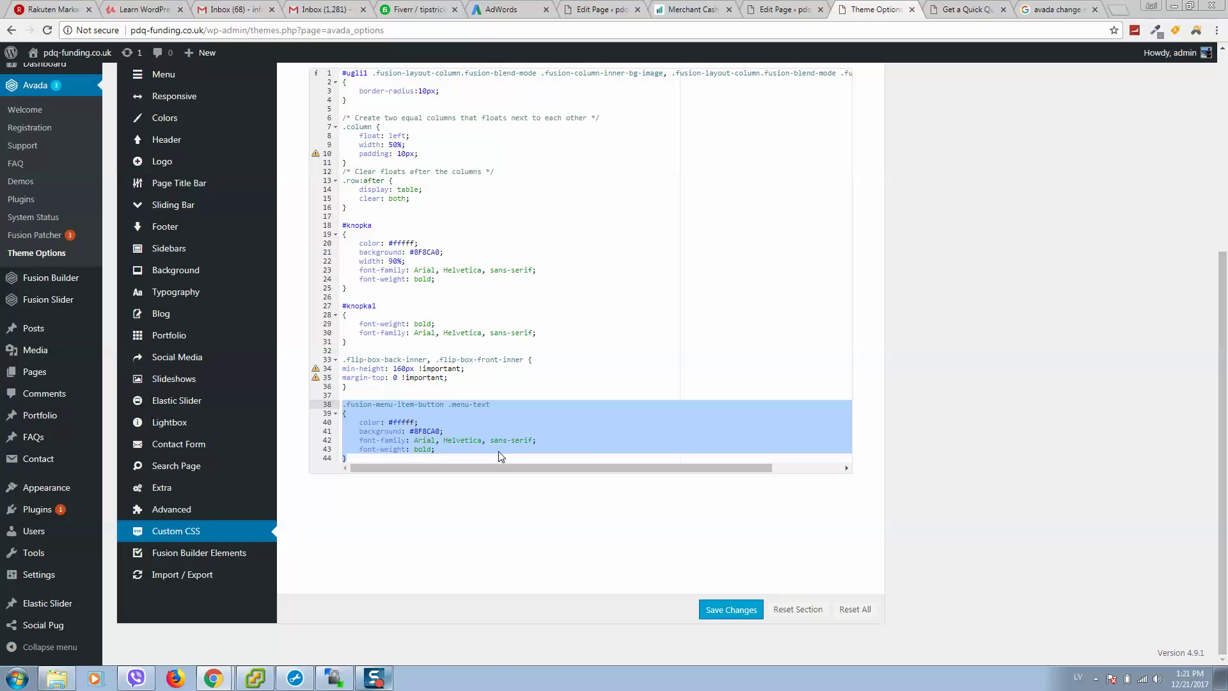
{"action": "left_click", "coordinate": [933, 7]}
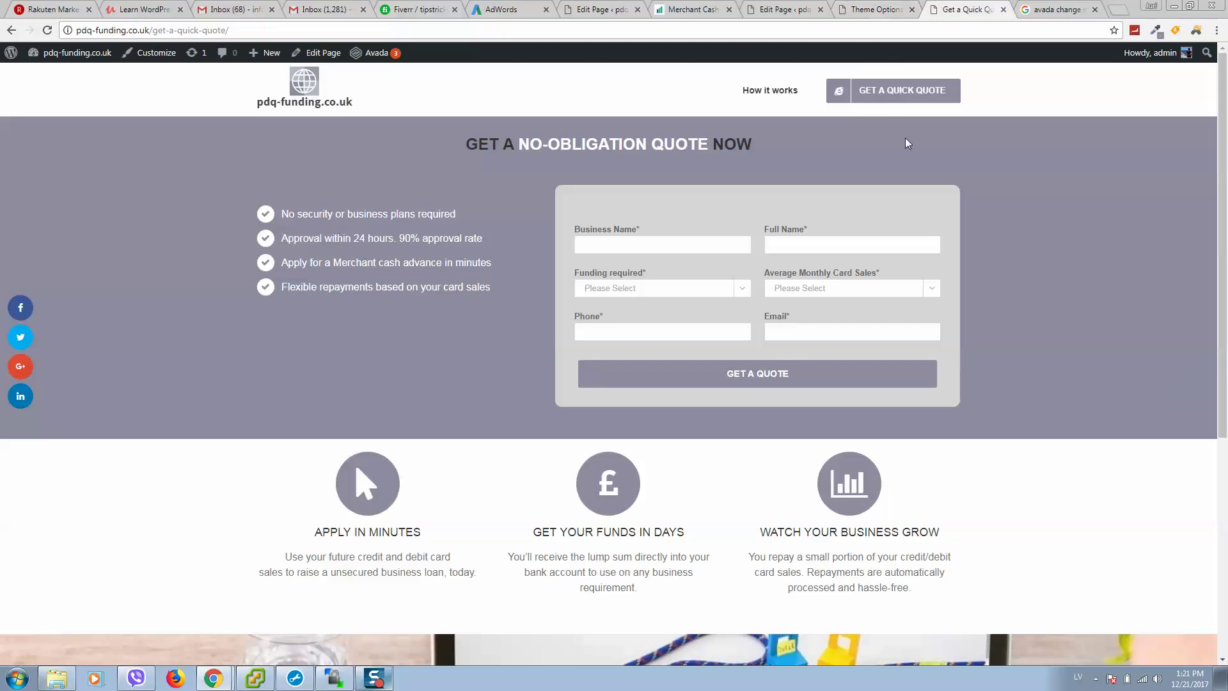